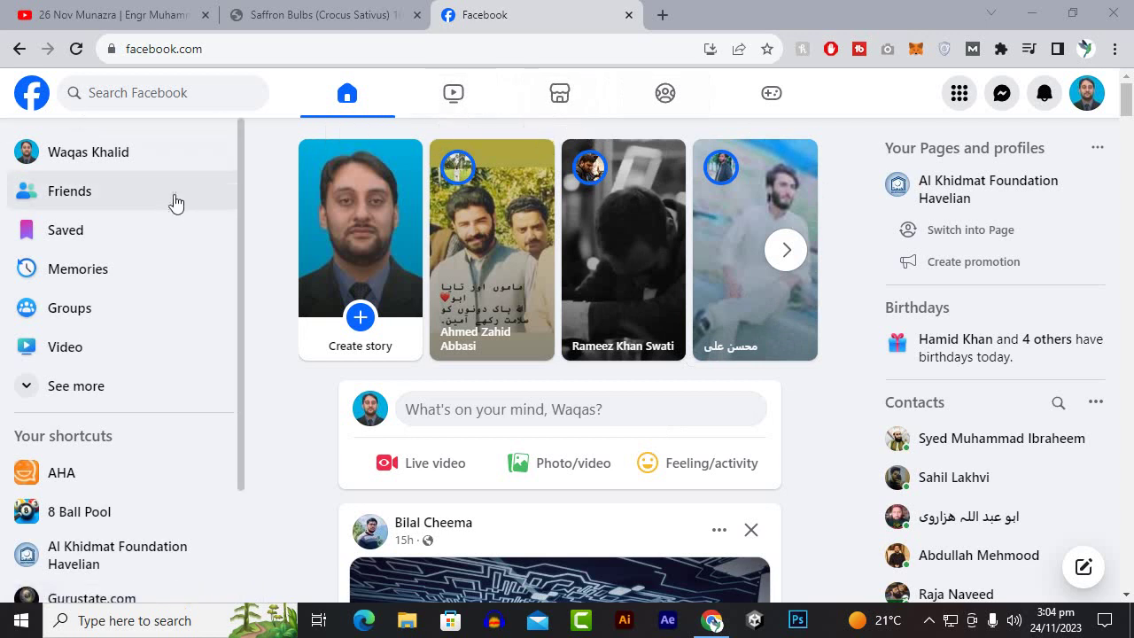
# Start a new Marketplace listing of the type Item for Sale
pyautogui.click(1084, 100)
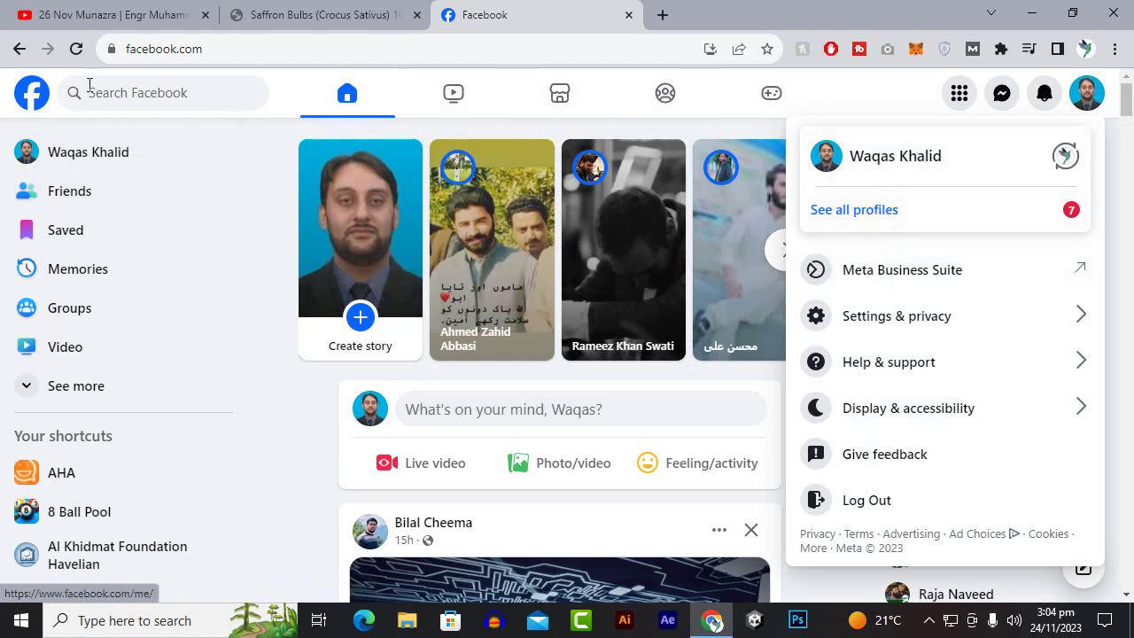
pyautogui.click(273, 141)
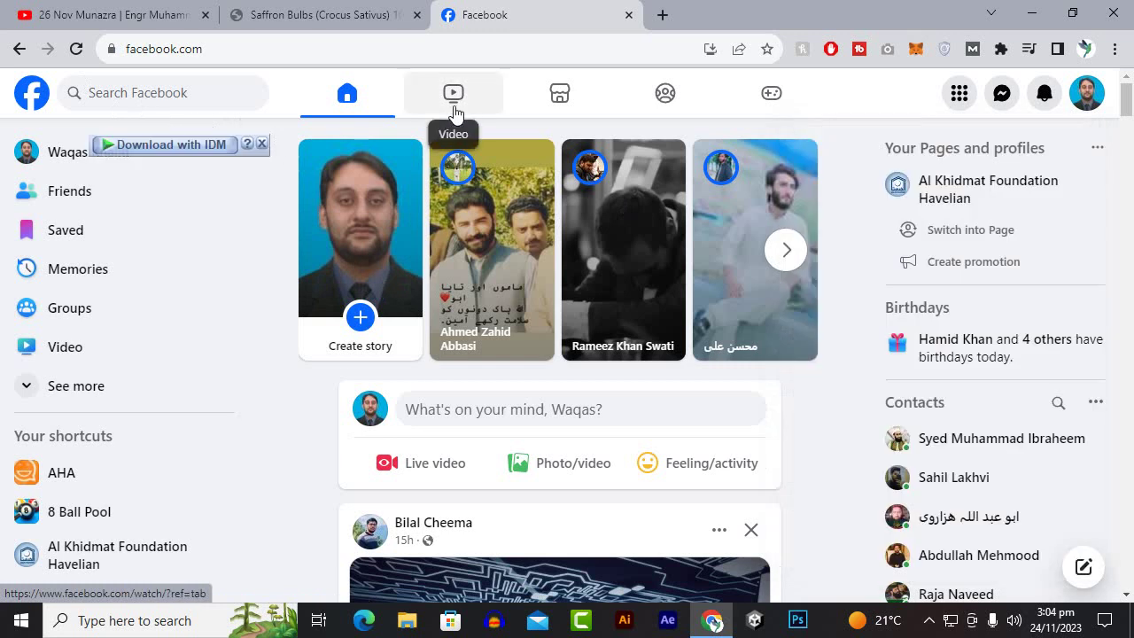
pyautogui.click(568, 111)
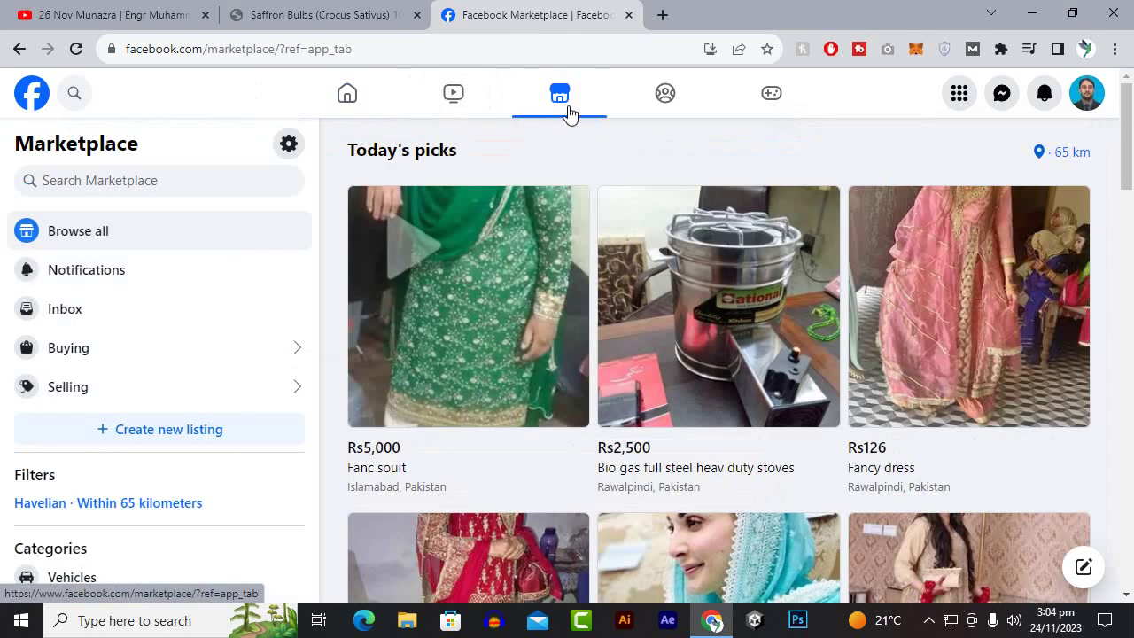
pyautogui.click(168, 430)
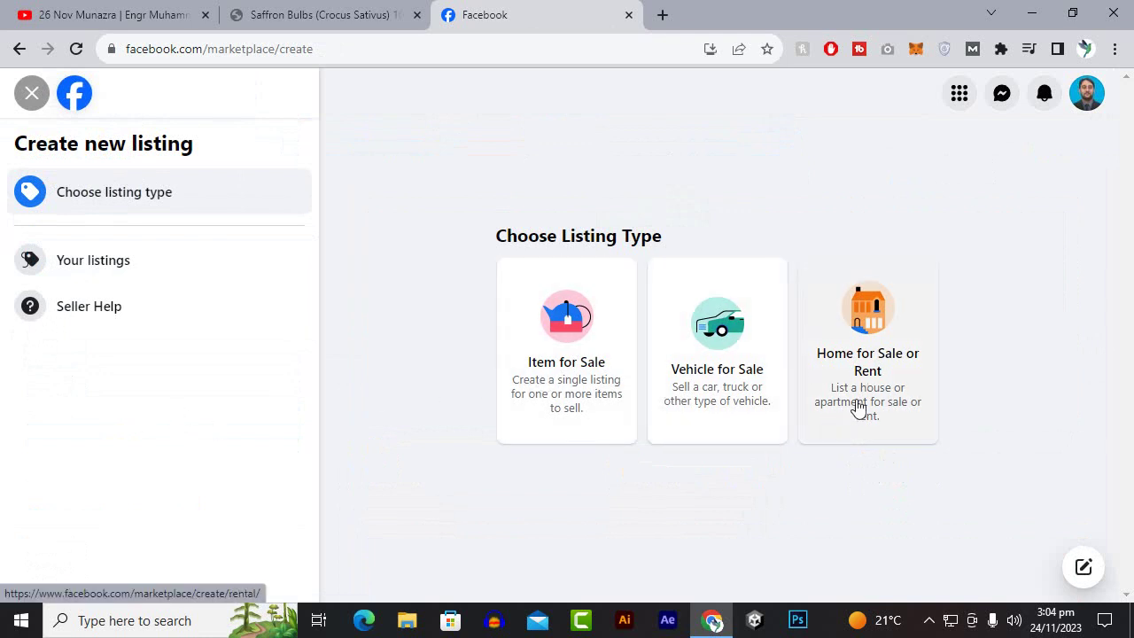
pyautogui.click(592, 367)
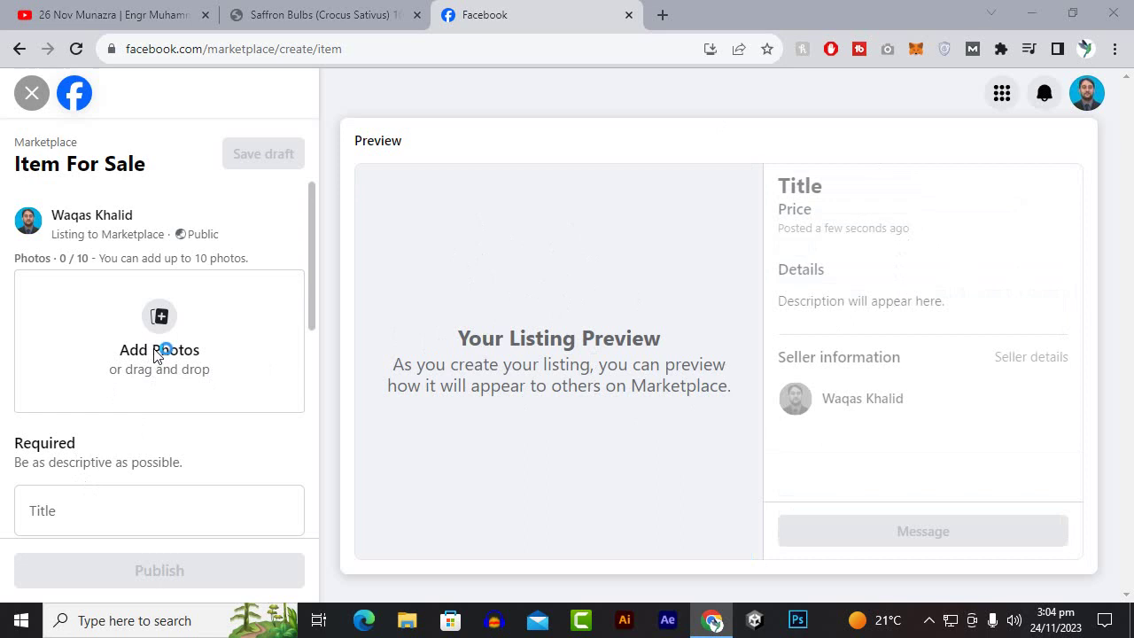
# Add the fourth detailed flyer image from the flyerwithdetailssaffron folder as the listing's first photo
pyautogui.click(159, 353)
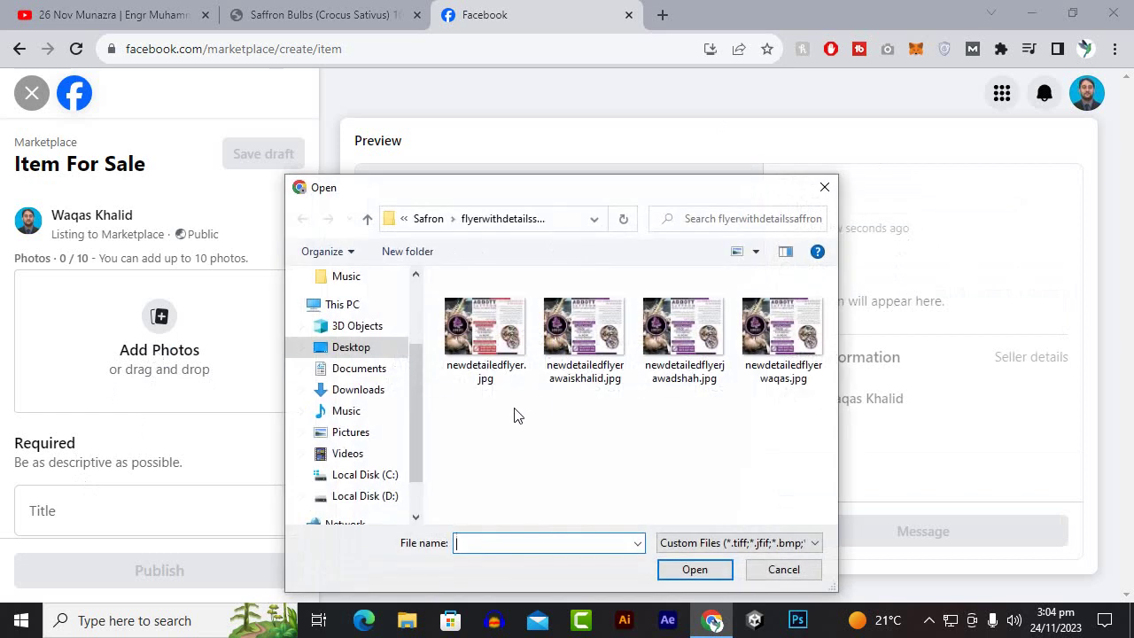
pyautogui.click(769, 341)
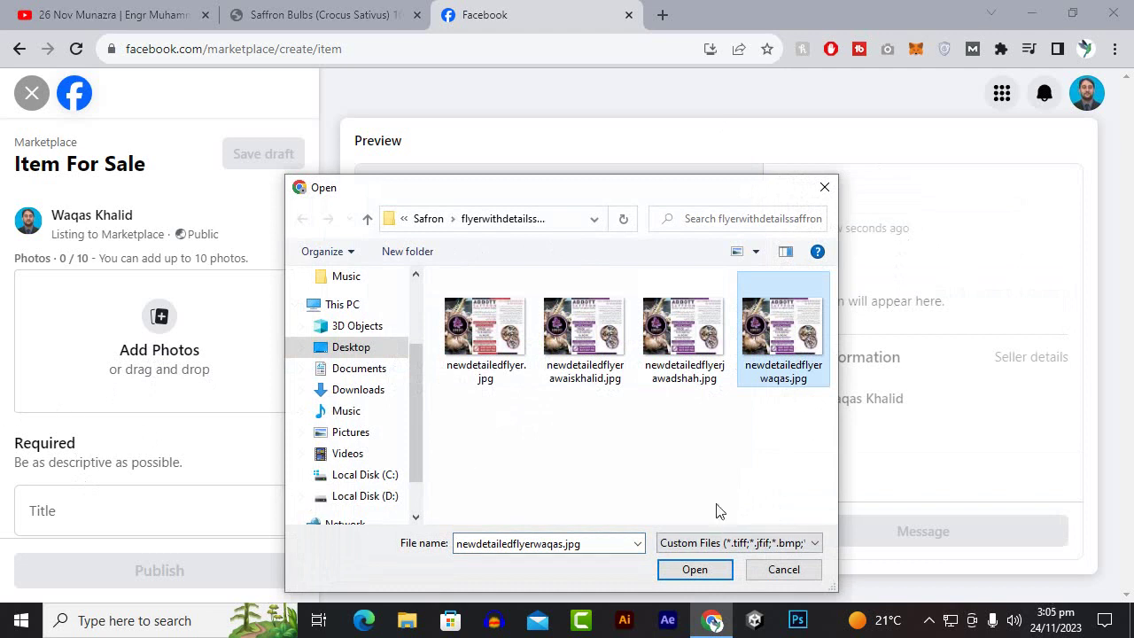
pyautogui.click(669, 569)
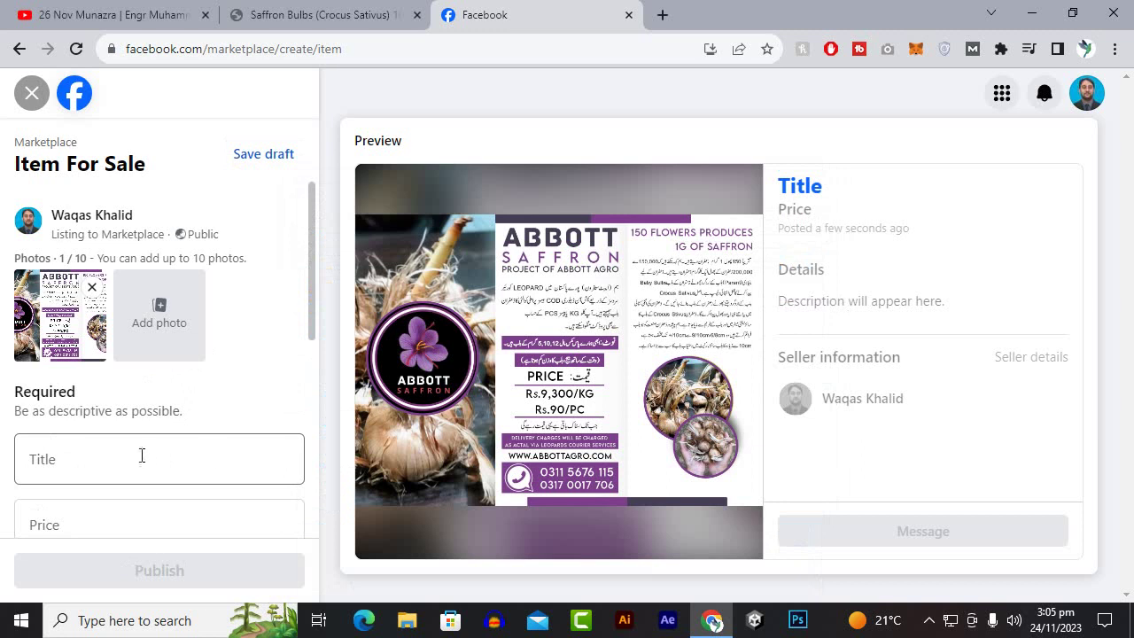
# Copy the product title "Saffron Bulbs (Crocus Sativus) 10/+ Top-Size" from the Abbott Agro product page
pyautogui.click(102, 460)
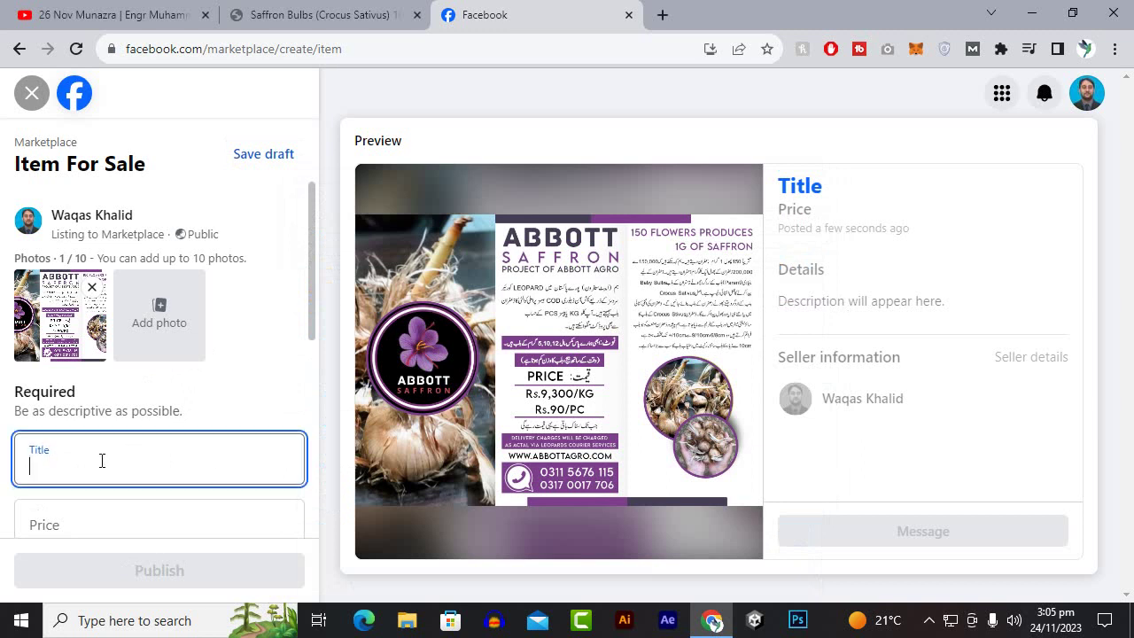
pyautogui.click(330, 14)
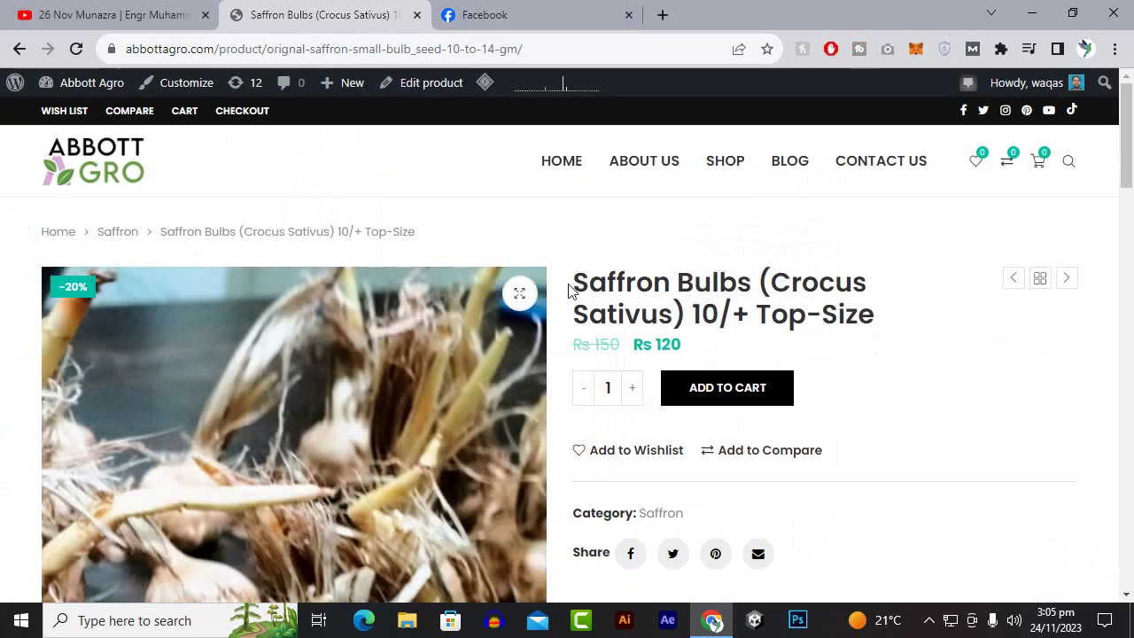
pyautogui.moveTo(573, 282)
pyautogui.mouseDown()
pyautogui.moveTo(864, 301)
pyautogui.moveTo(881, 327)
pyautogui.moveTo(626, 314)
pyautogui.moveTo(578, 283)
pyautogui.mouseUp()
pyautogui.rightClick(585, 285)
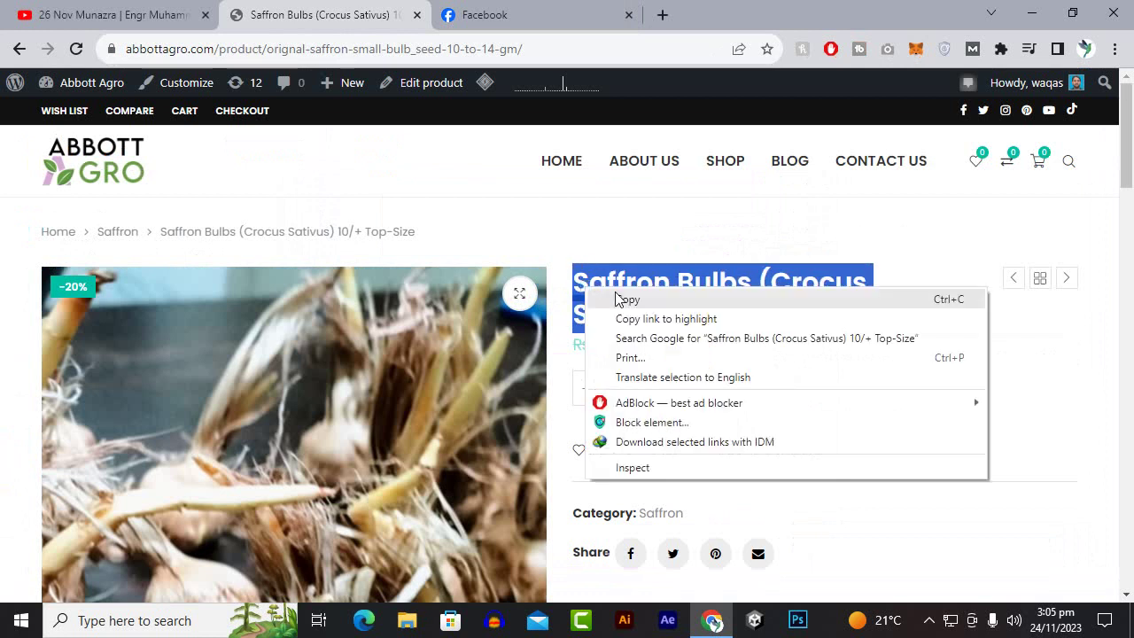
pyautogui.click(620, 299)
# Return to the Facebook listing and paste the copied product name as its title
pyautogui.click(536, 14)
pyautogui.click(247, 479)
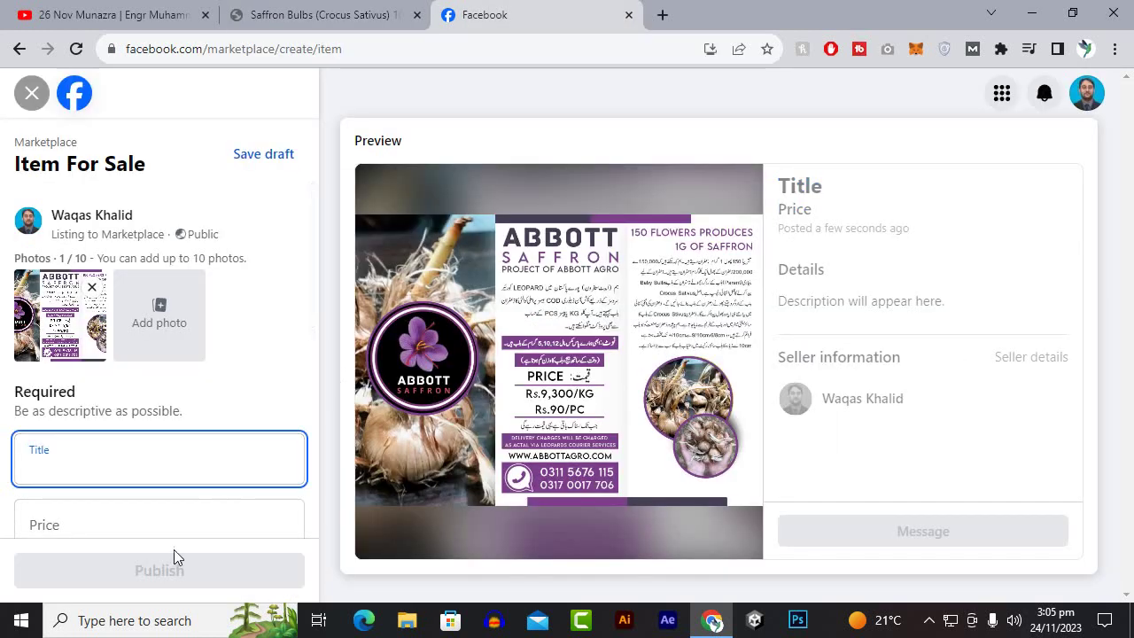
pyautogui.rightClick(168, 485)
pyautogui.click(147, 462)
pyautogui.rightClick(147, 462)
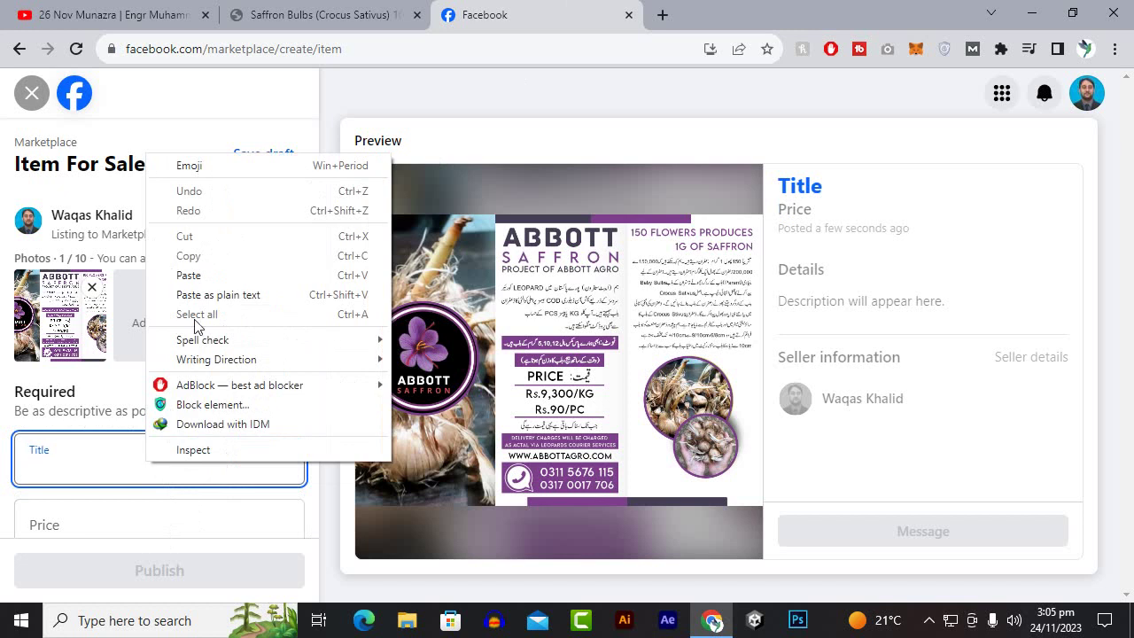
pyautogui.click(191, 275)
# Start adding another photo and browse to the Safron folder inside AbbottAgro on the Desktop
pyautogui.click(164, 325)
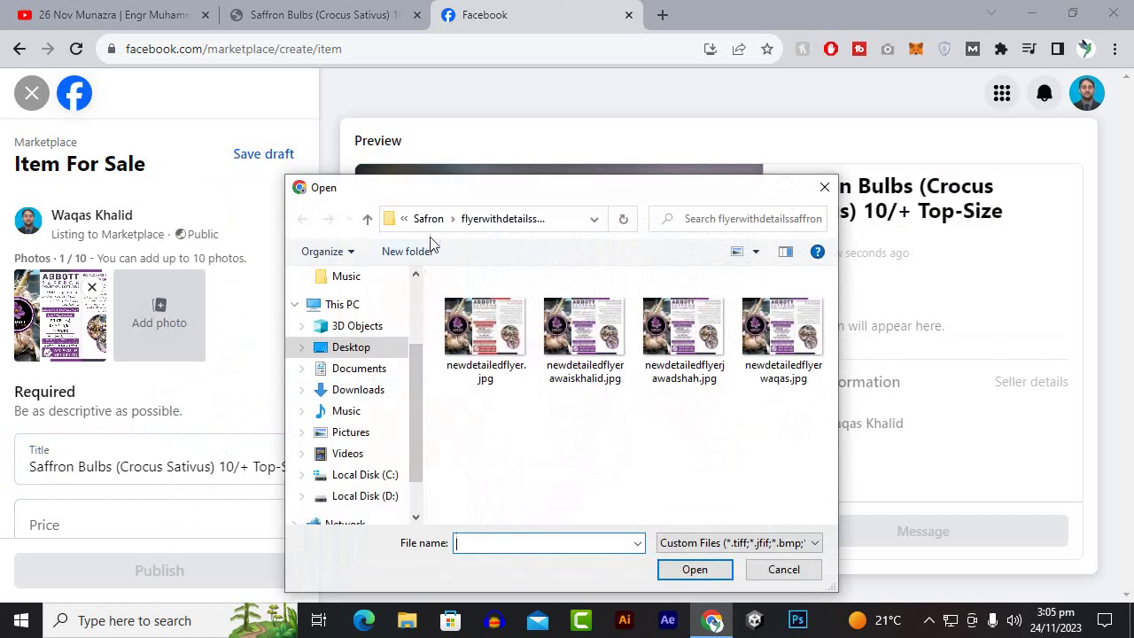
pyautogui.click(345, 347)
pyautogui.scroll(-5, 580, 452)
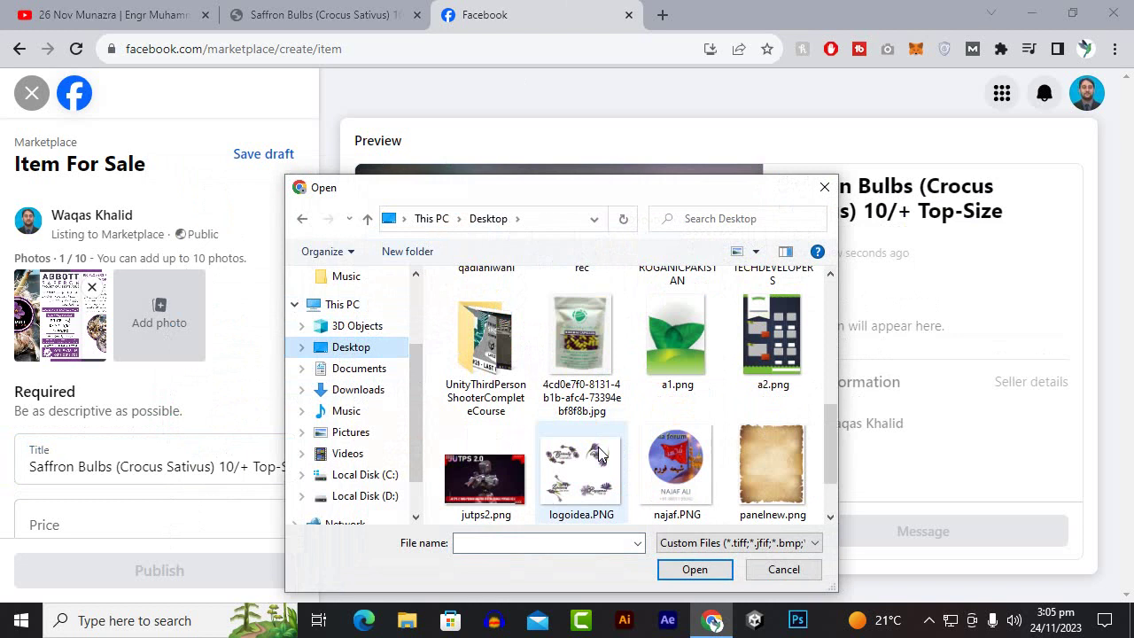
pyautogui.scroll(-2, 598, 446)
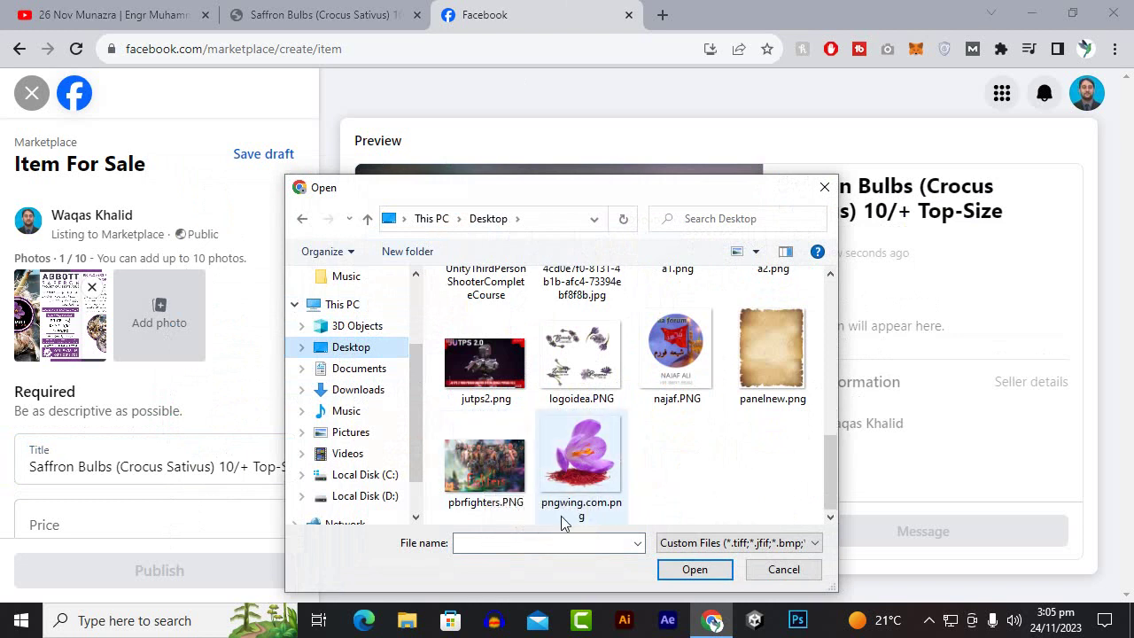
pyautogui.scroll(2, 663, 490)
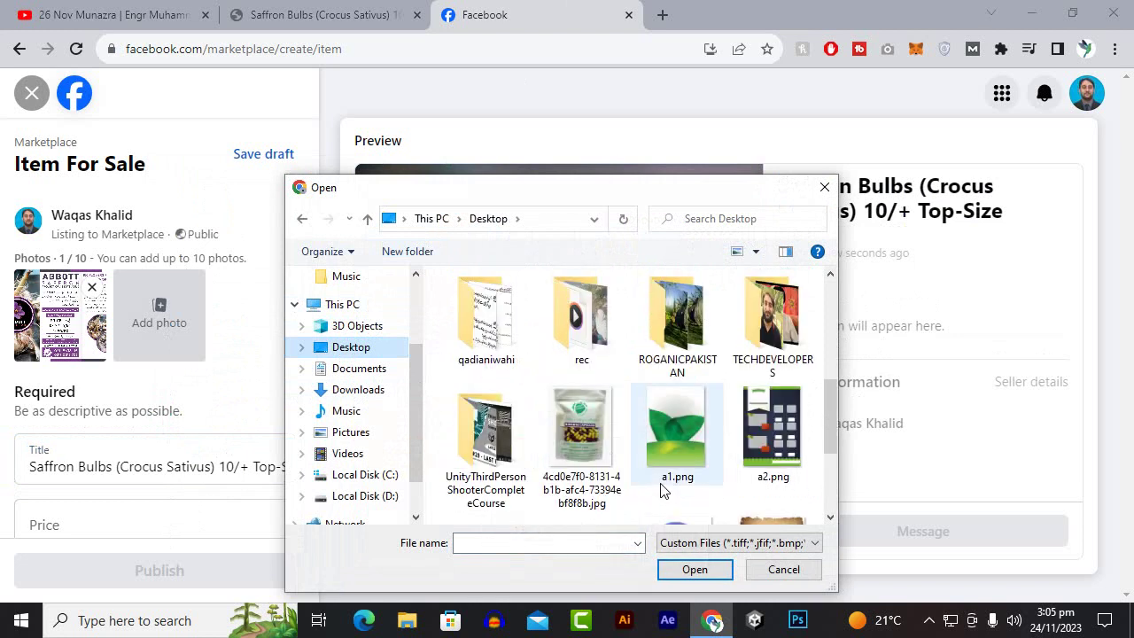
pyautogui.scroll(1, 663, 487)
pyautogui.scroll(-3, 663, 482)
pyautogui.scroll(3, 647, 476)
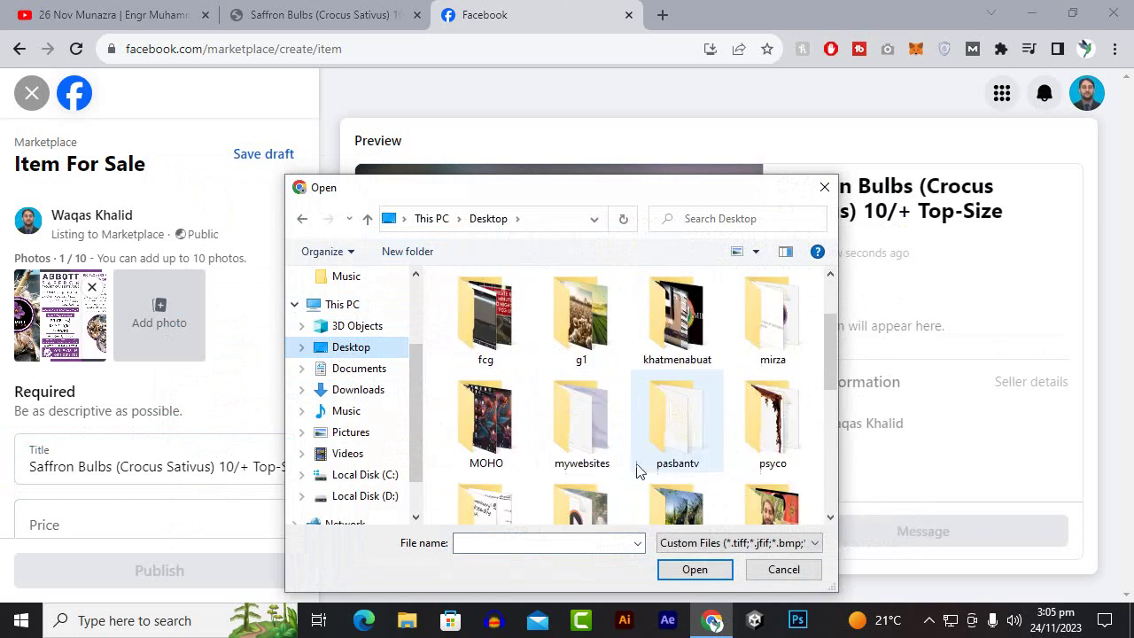
pyautogui.scroll(1, 636, 470)
pyautogui.doubleClick(586, 344)
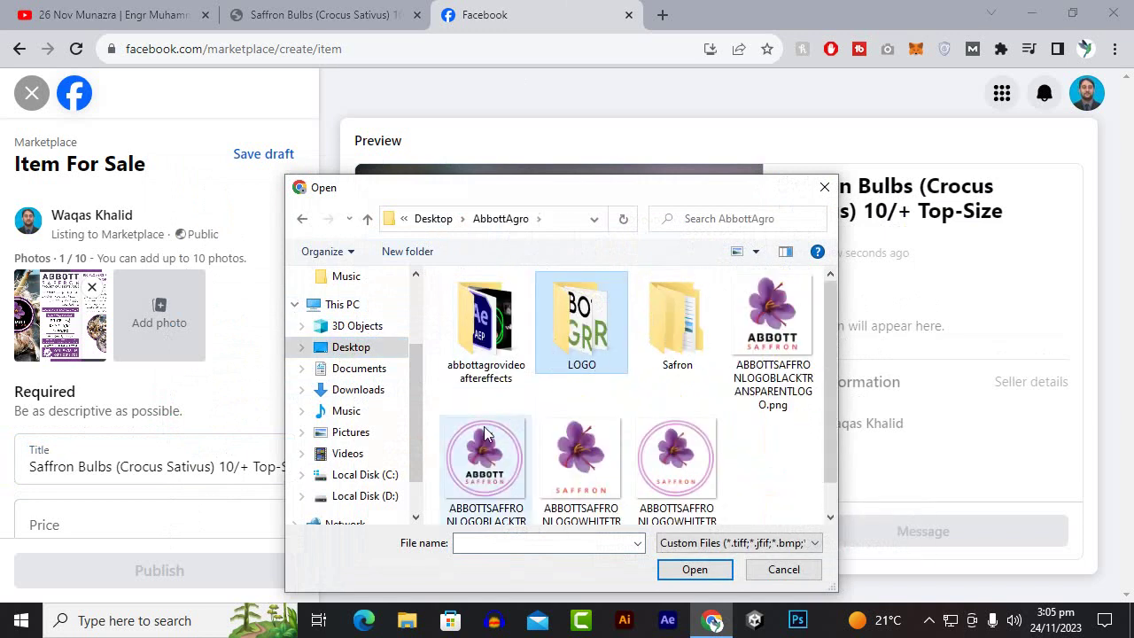
pyautogui.doubleClick(678, 326)
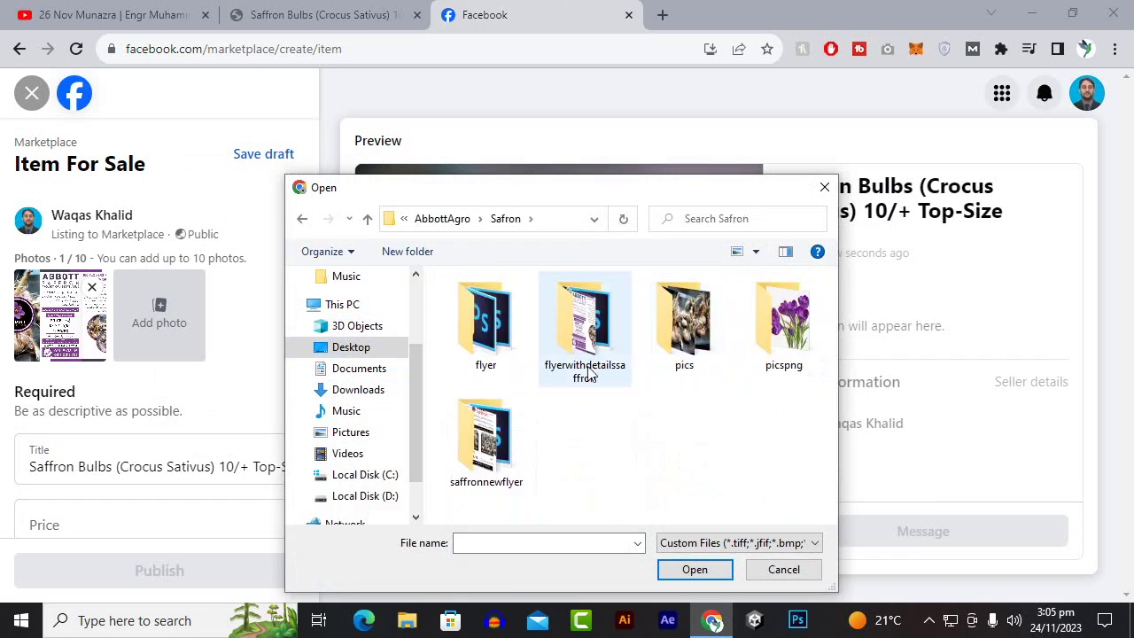
# Add doda2.jpg from the pics folder as the listing's second photo
pyautogui.click(700, 334)
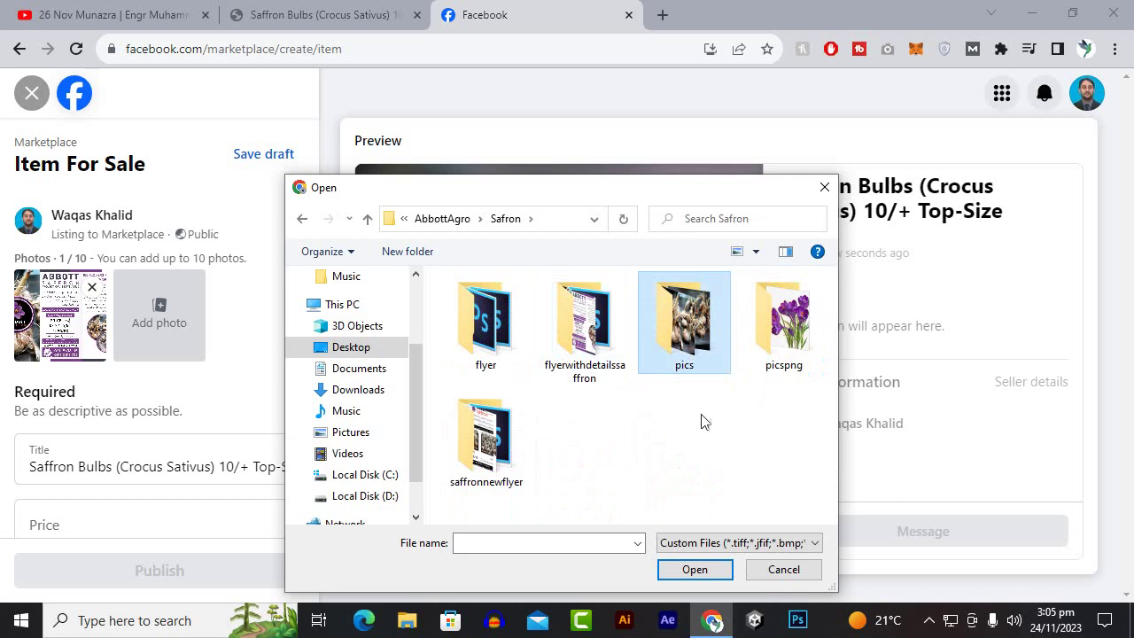
pyautogui.doubleClick(675, 335)
pyautogui.scroll(-10, 576, 399)
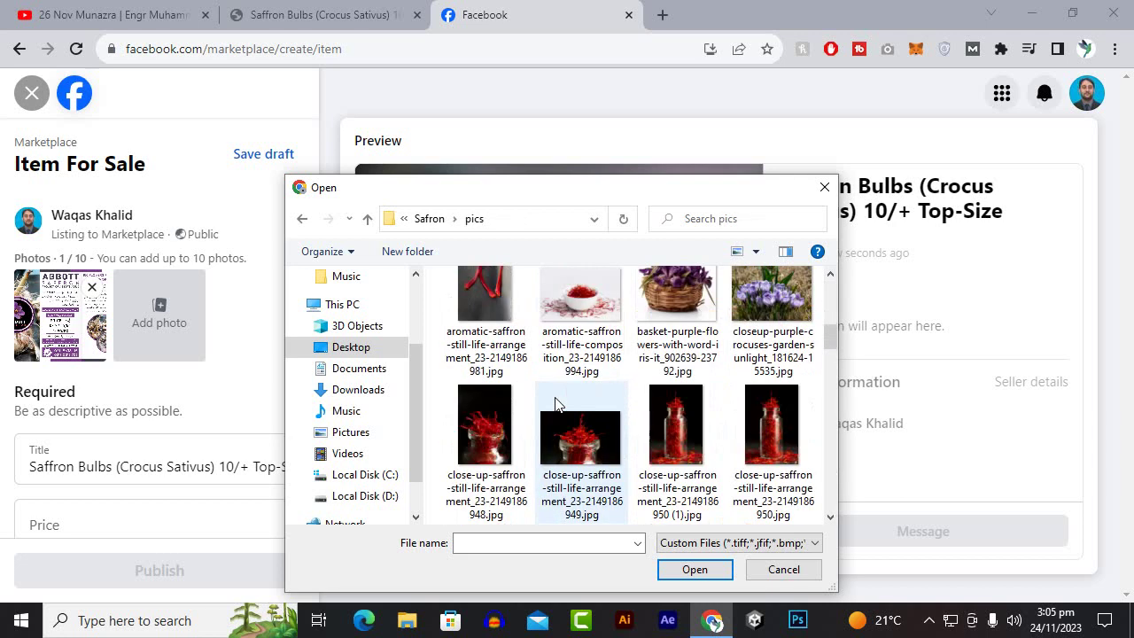
pyautogui.scroll(3, 554, 403)
pyautogui.scroll(-6, 556, 400)
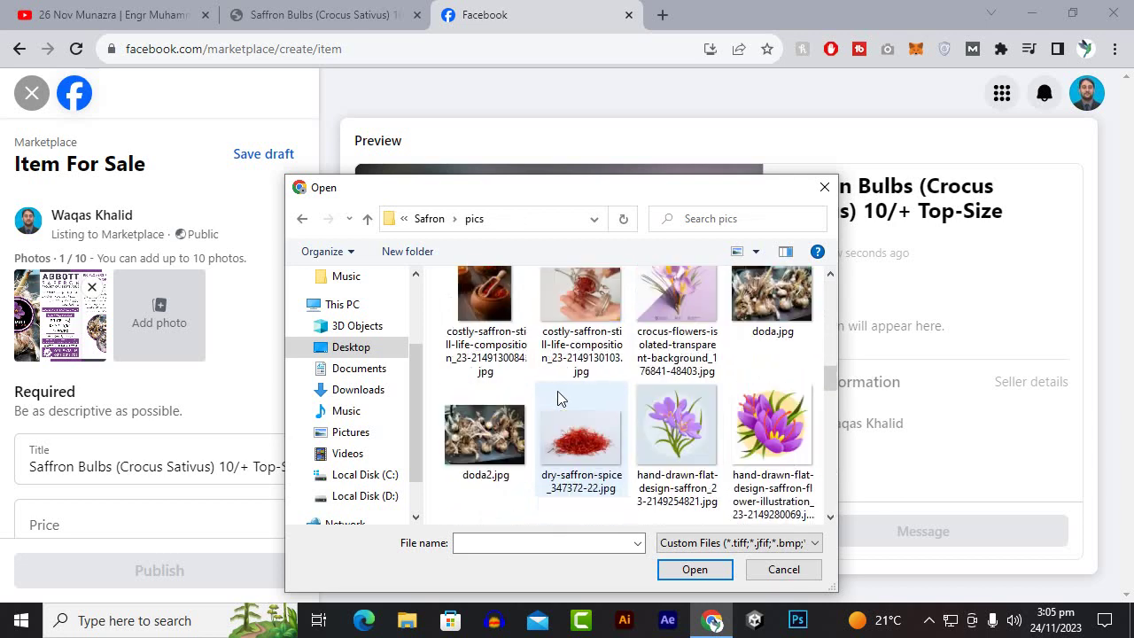
pyautogui.doubleClick(484, 451)
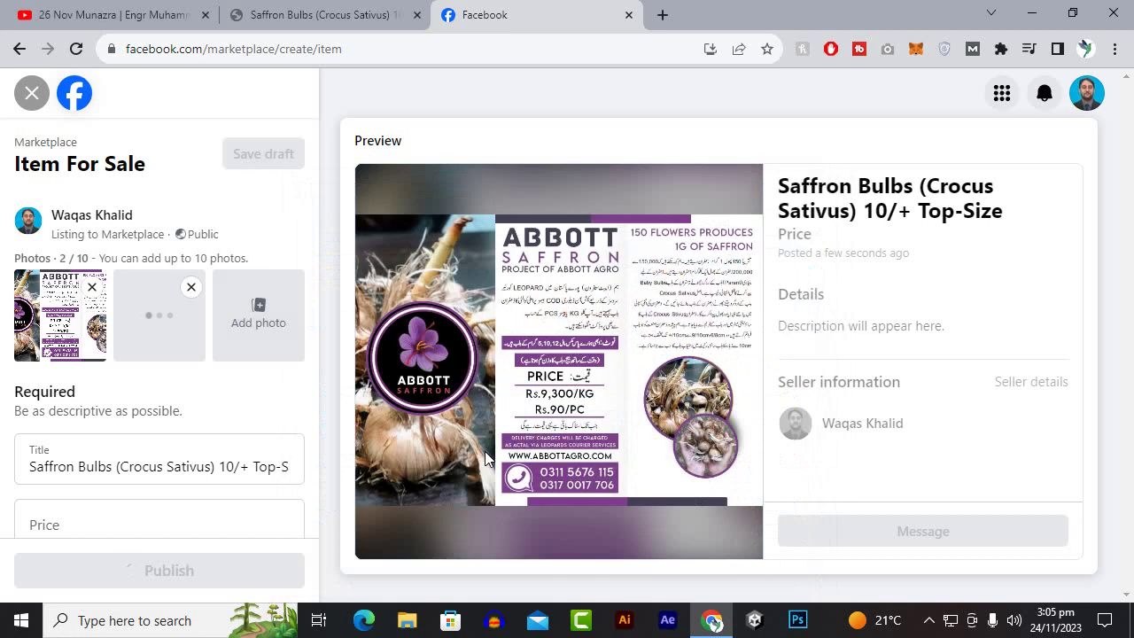
pyautogui.click(261, 328)
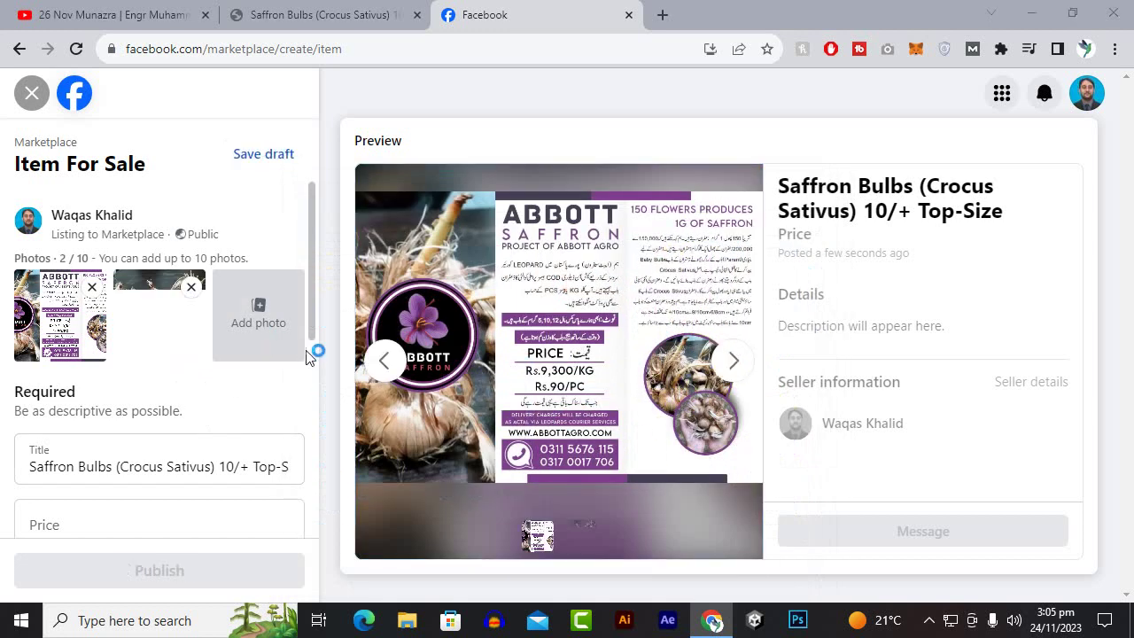
pyautogui.scroll(-10, 666, 379)
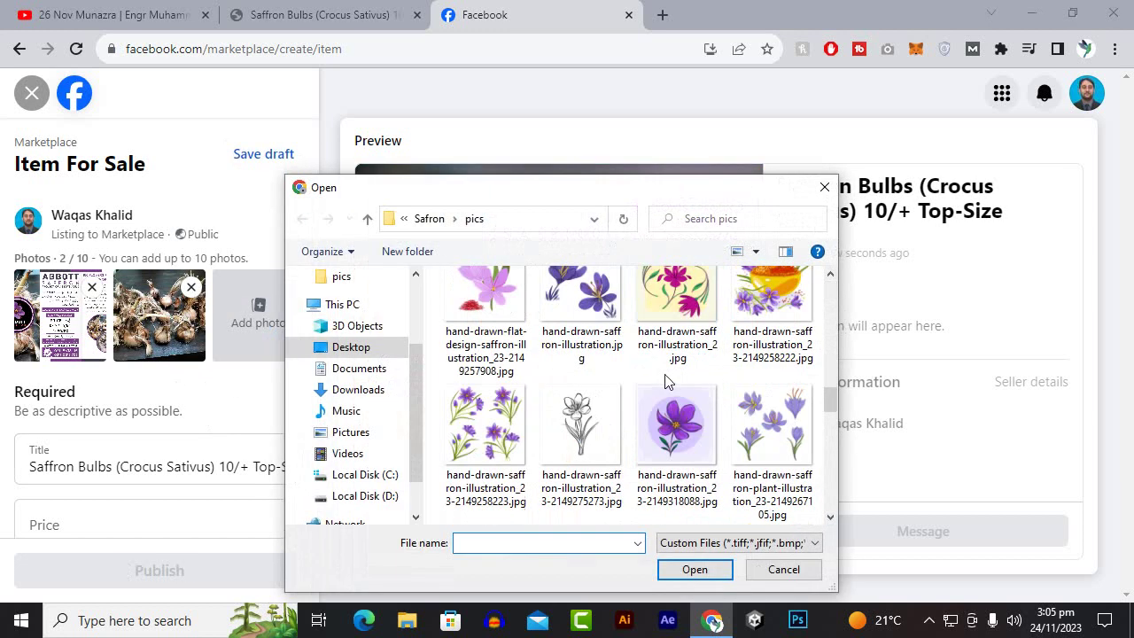
pyautogui.scroll(-10, 620, 389)
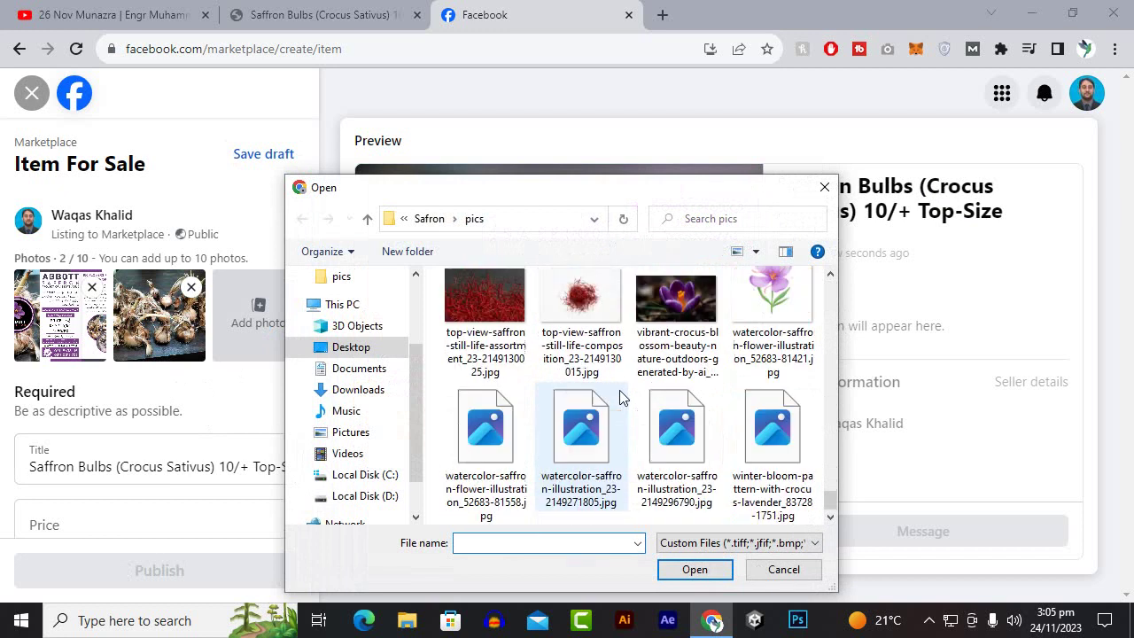
pyautogui.scroll(5, 624, 403)
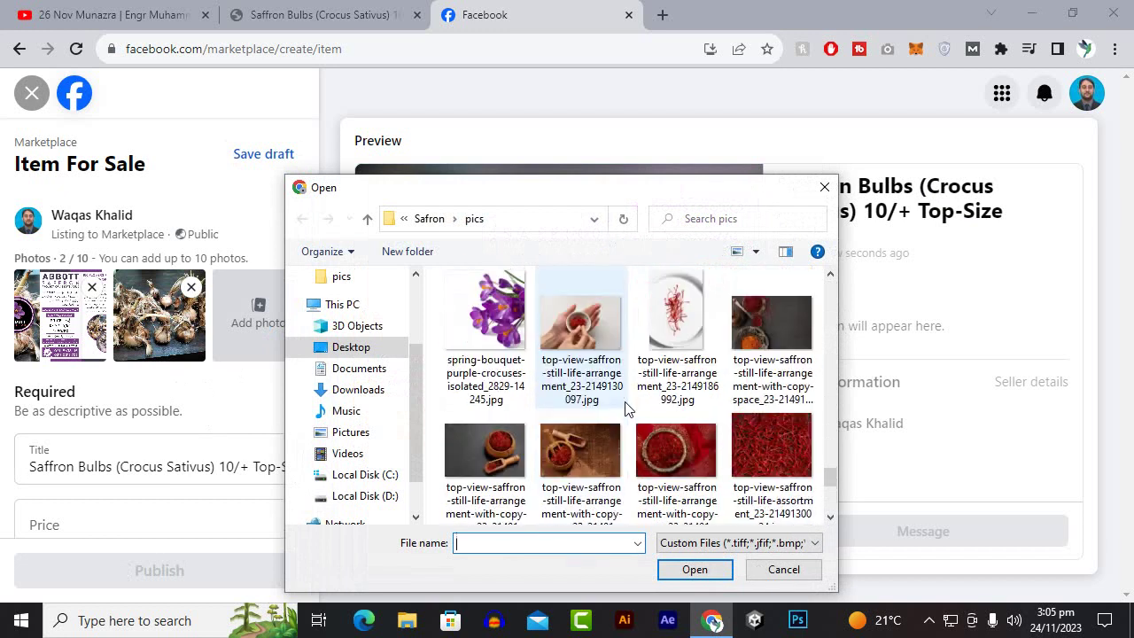
pyautogui.scroll(3, 626, 408)
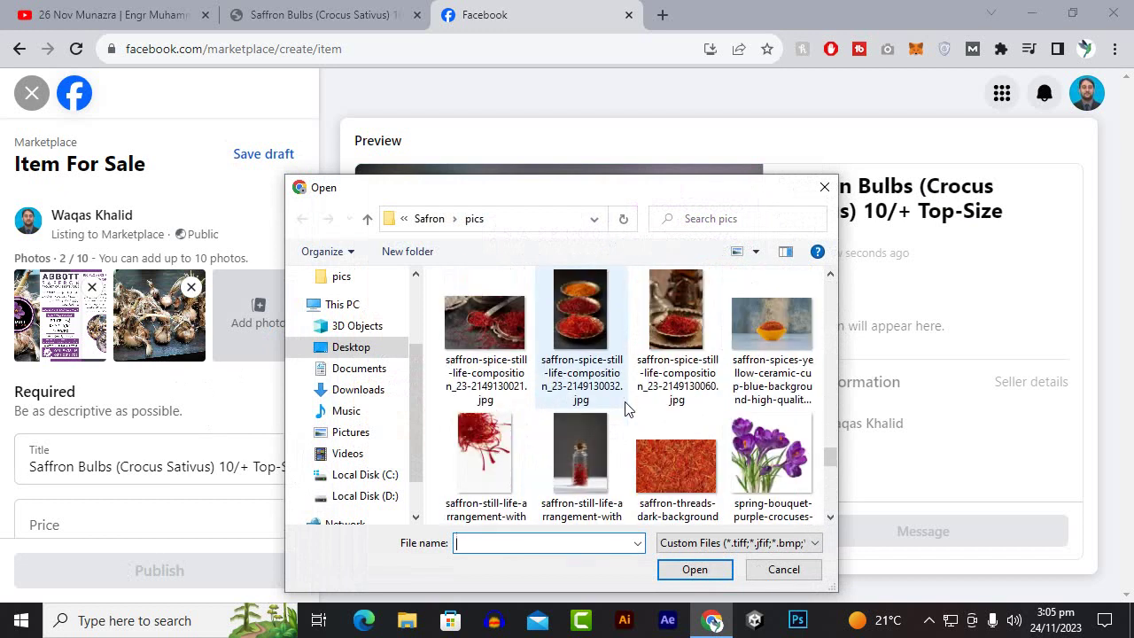
pyautogui.scroll(5, 626, 409)
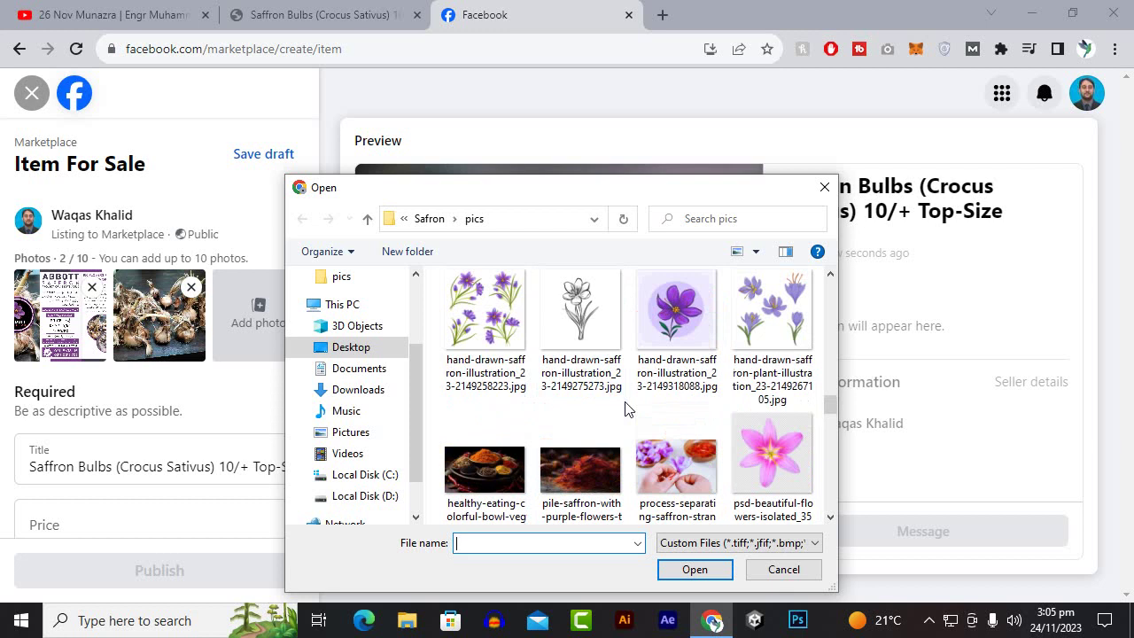
pyautogui.scroll(4, 625, 407)
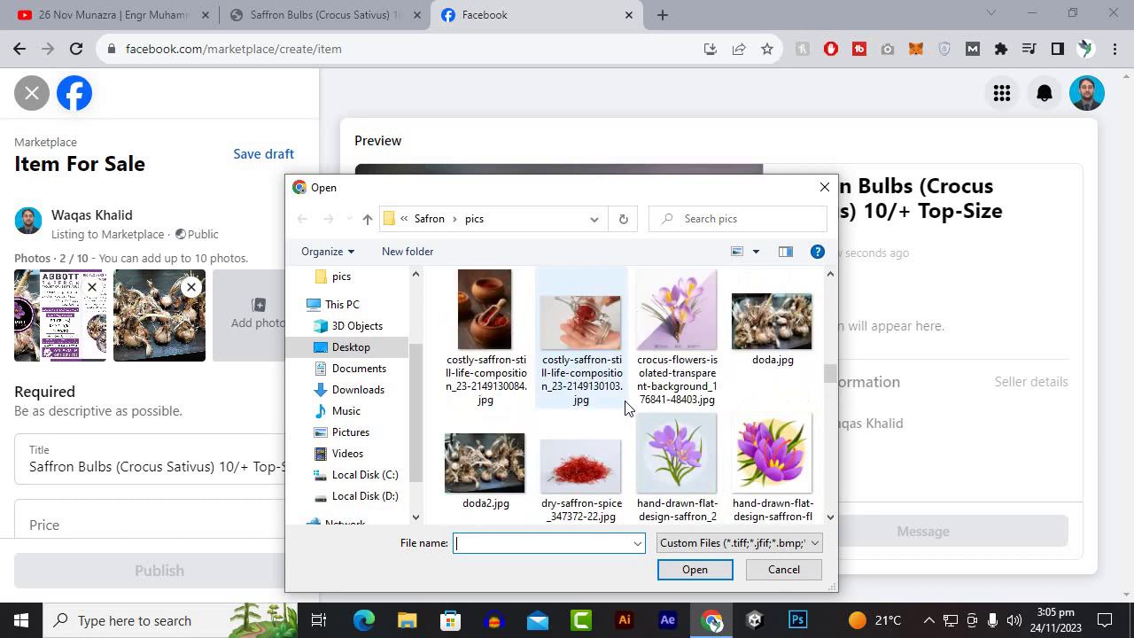
pyautogui.click(788, 348)
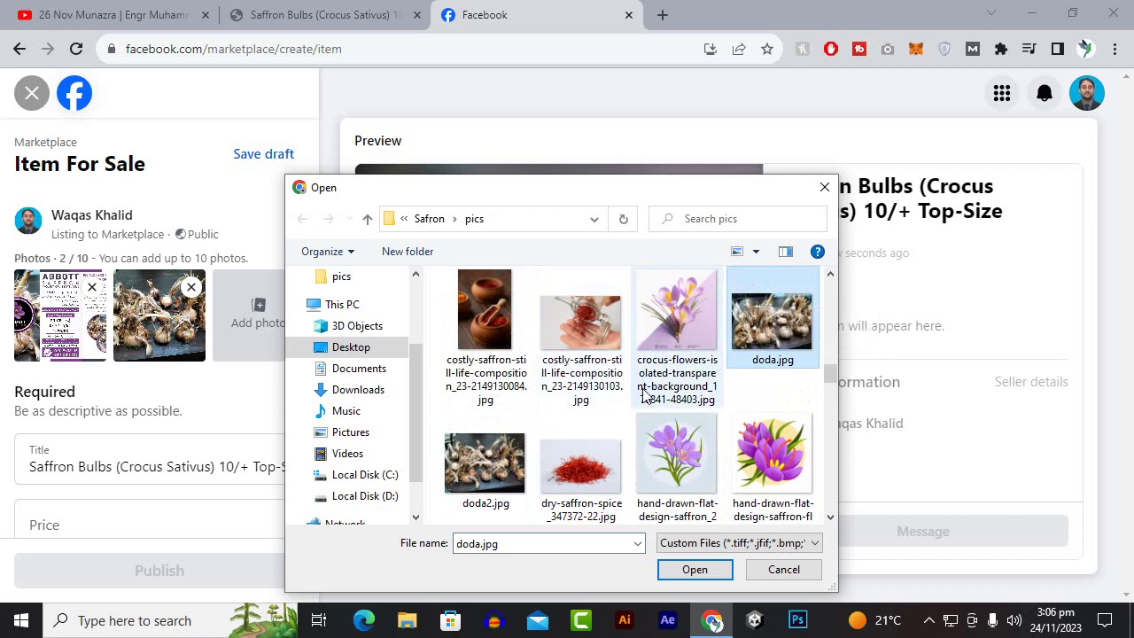
pyautogui.scroll(3, 644, 396)
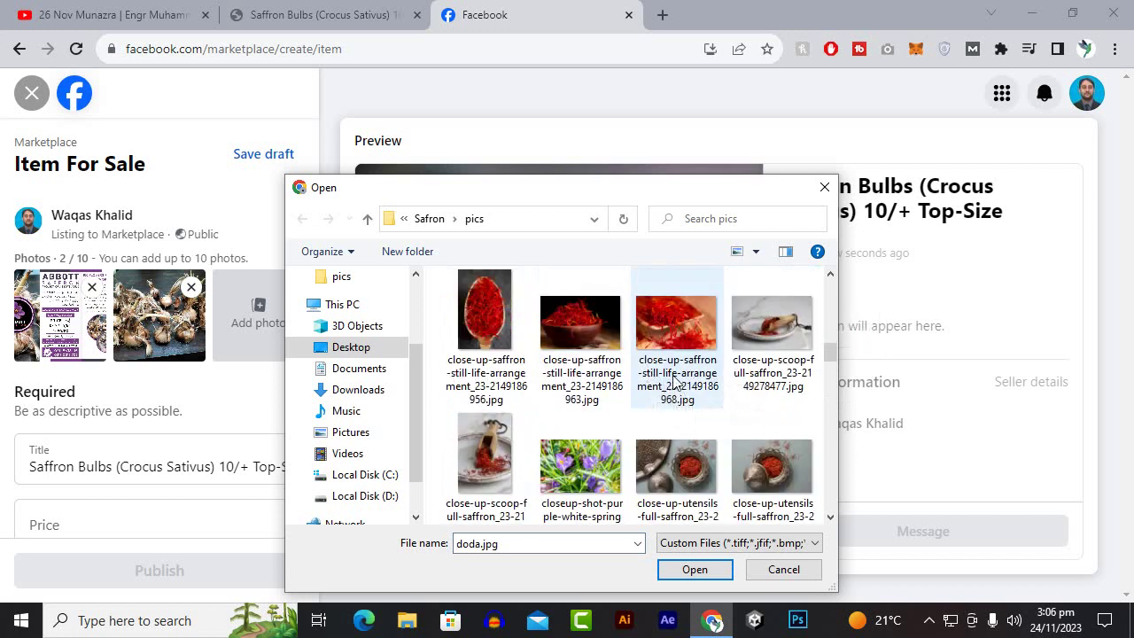
pyautogui.scroll(5, 675, 380)
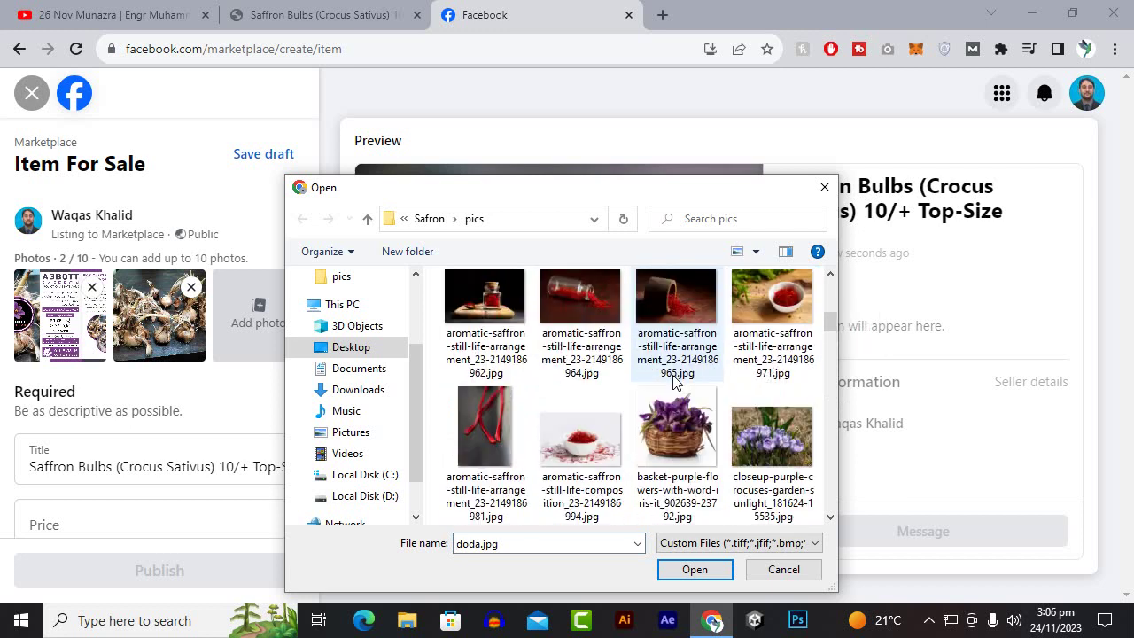
pyautogui.scroll(5, 675, 379)
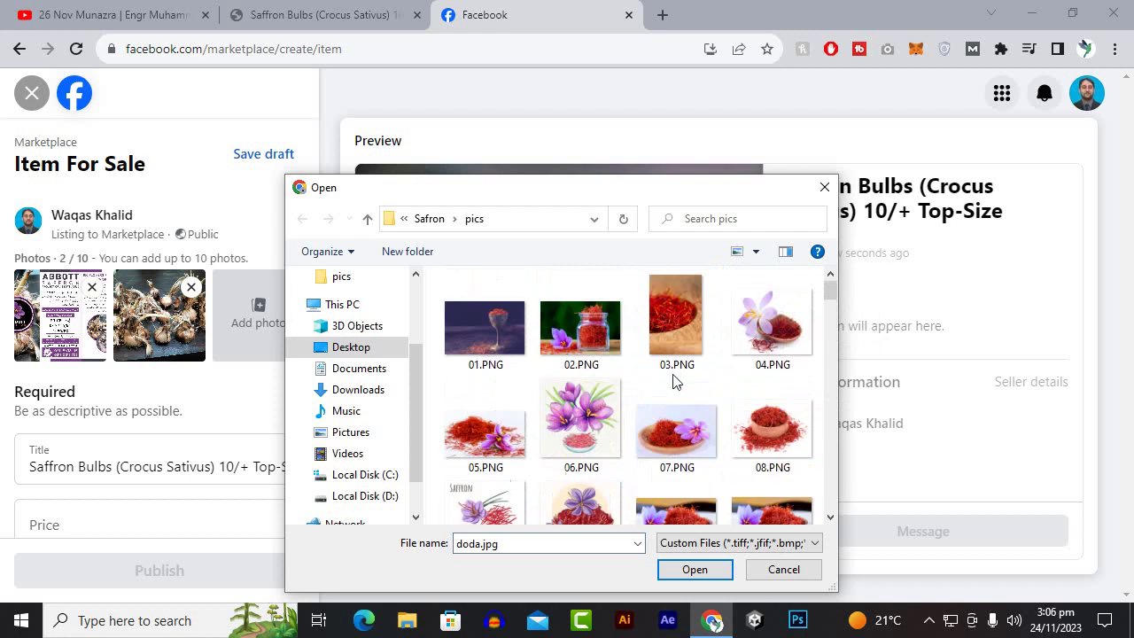
pyautogui.click(824, 187)
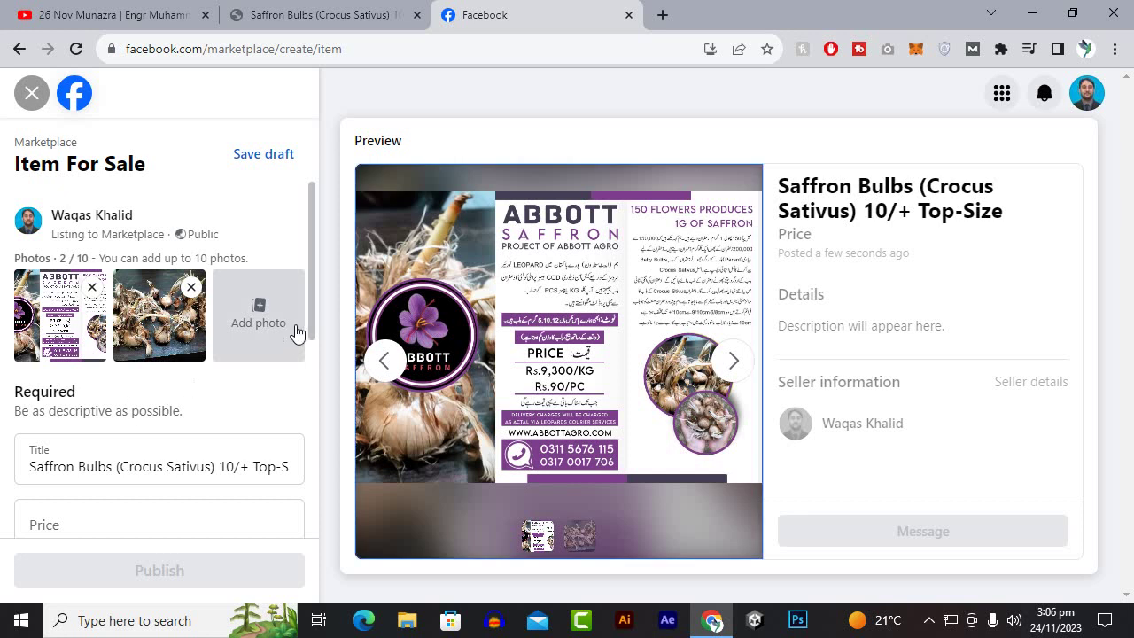
# Append "Limited Stock" to the end of the listing's title
pyautogui.moveTo(280, 466); pyautogui.dragTo(320, 474)
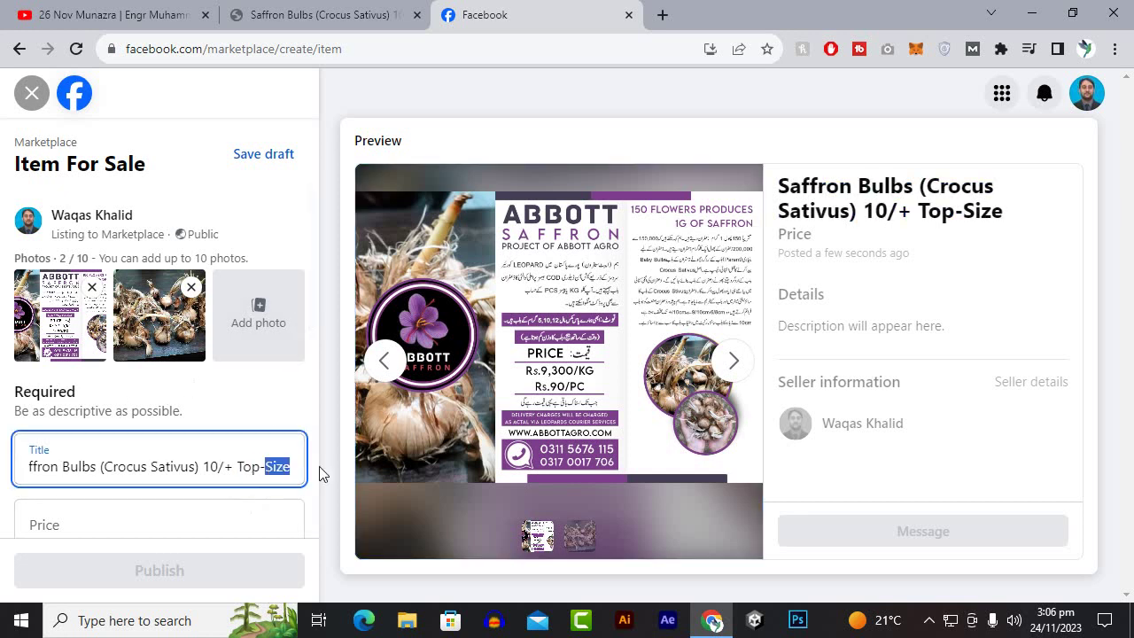
pyautogui.click(302, 479)
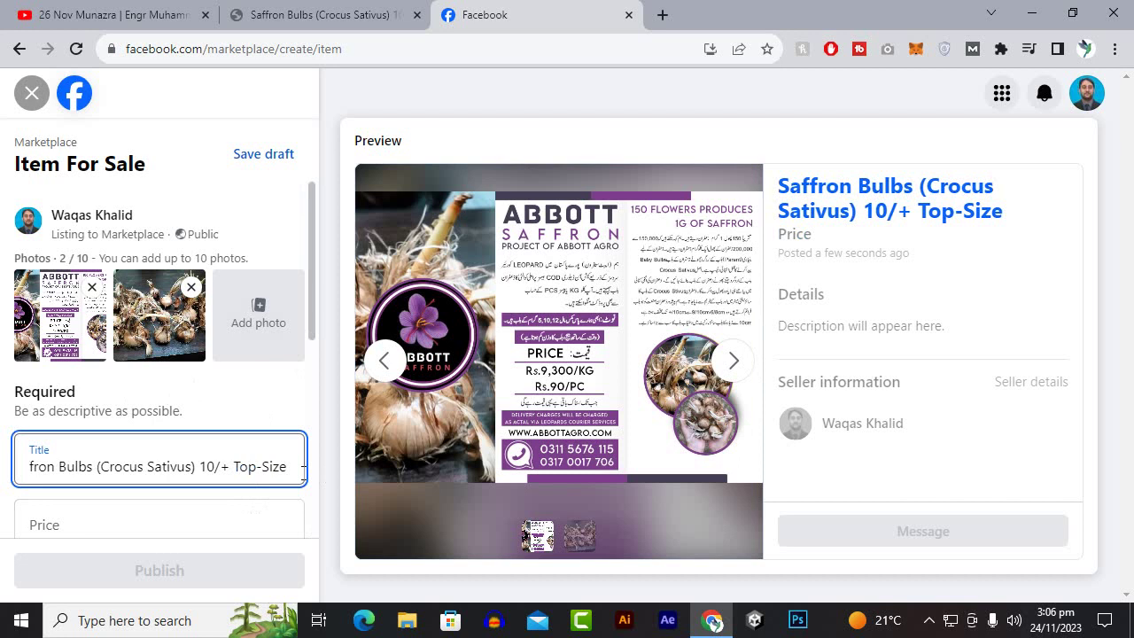
pyautogui.write('Limite')
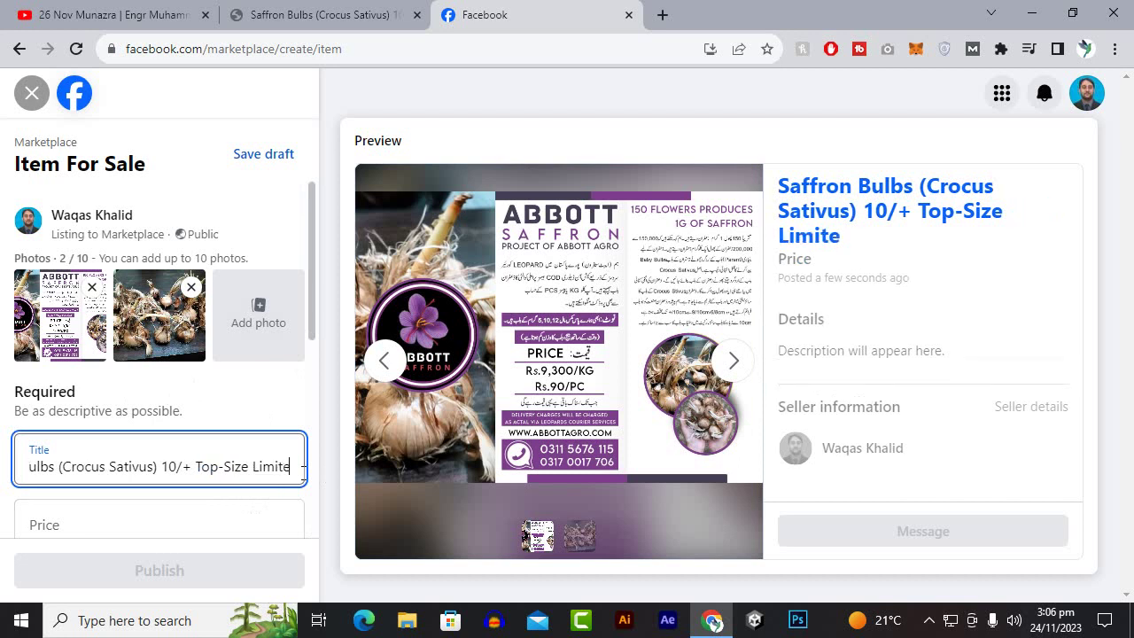
pyautogui.write('d Stock')
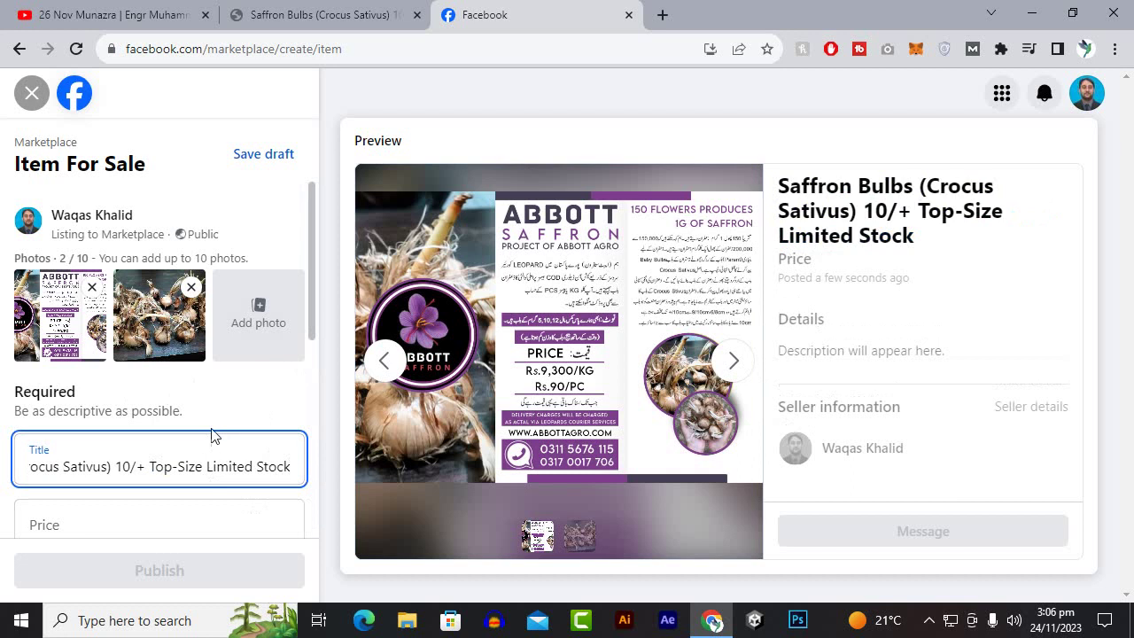
# Set the listing's price to Rs90
pyautogui.scroll(-1, 213, 434)
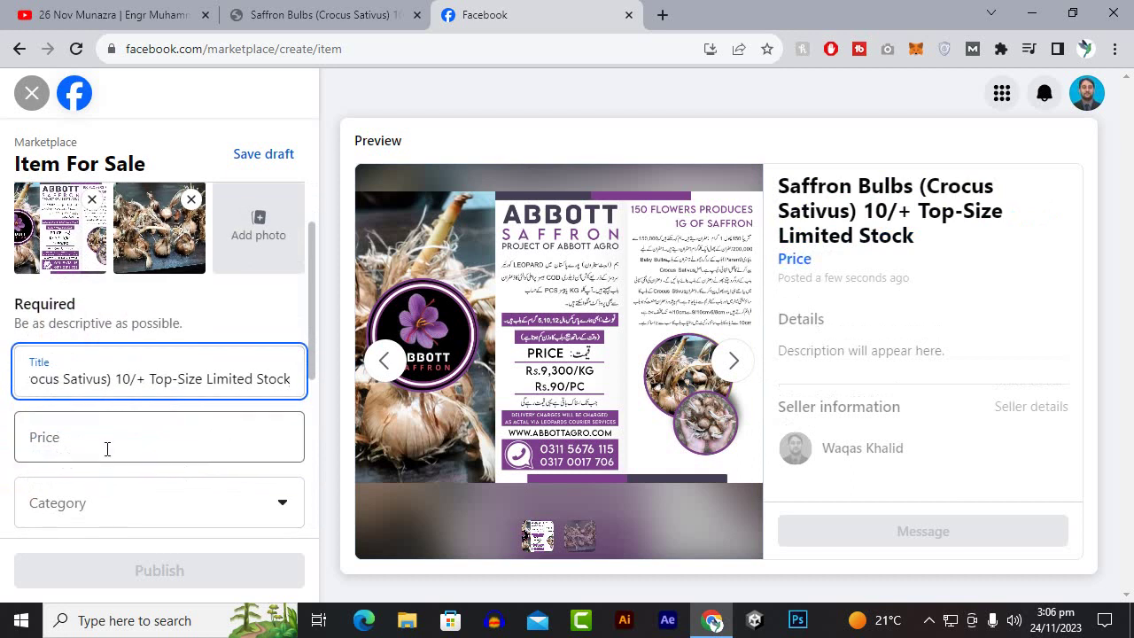
pyautogui.click(108, 449)
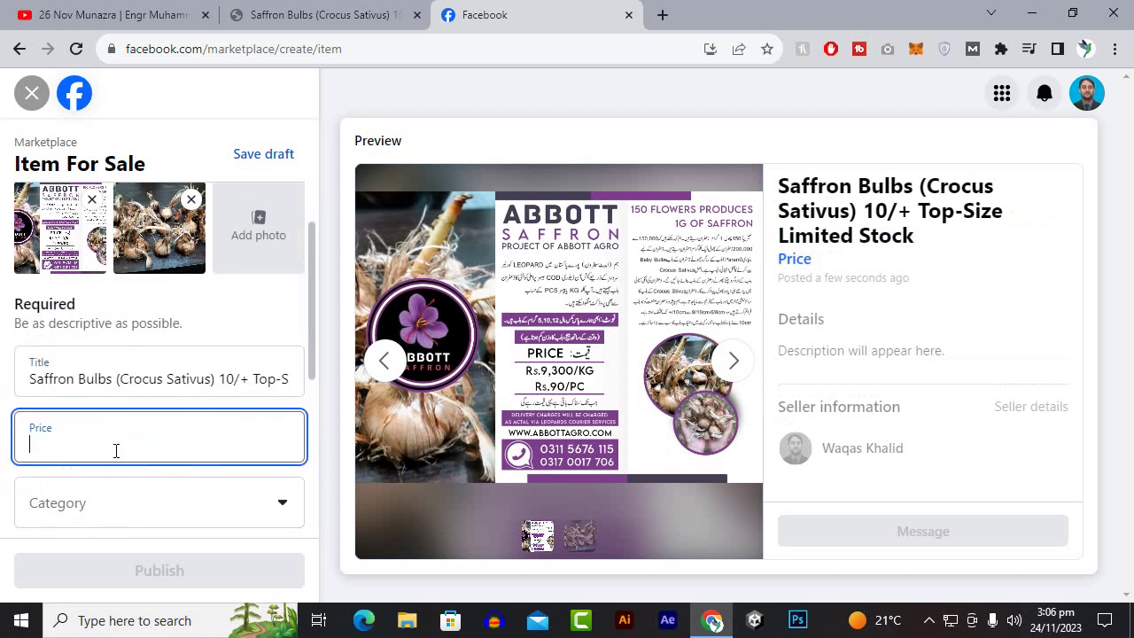
pyautogui.write('90')
# Set the listing's category to Miscellaneous under Classifieds and its condition to New
pyautogui.scroll(-2, 115, 450)
pyautogui.click(124, 334)
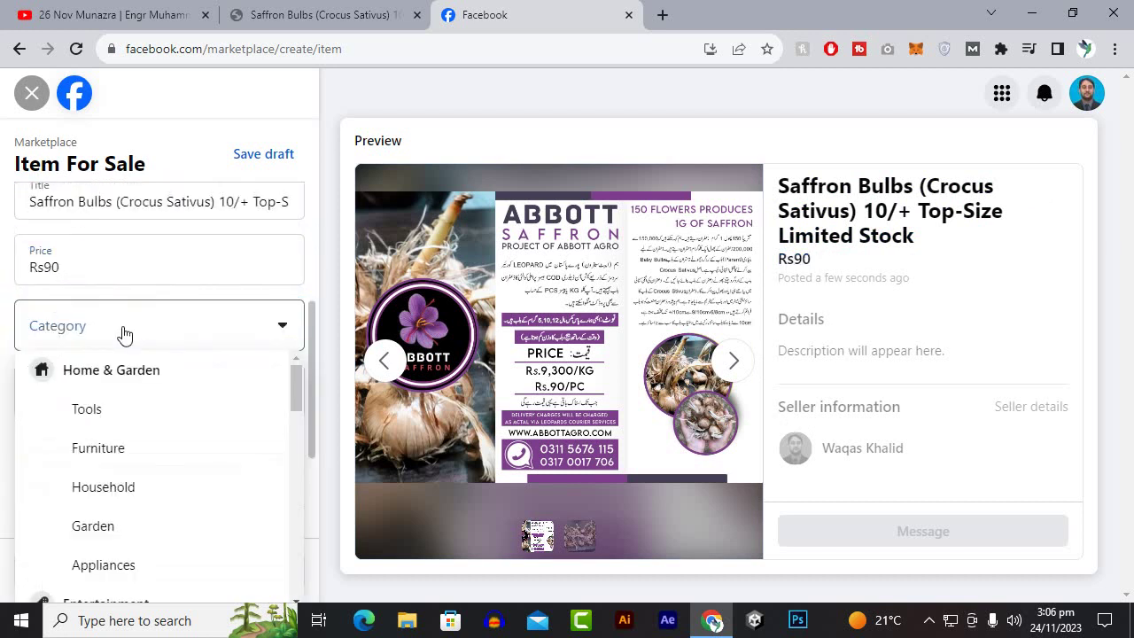
pyautogui.scroll(-2, 151, 424)
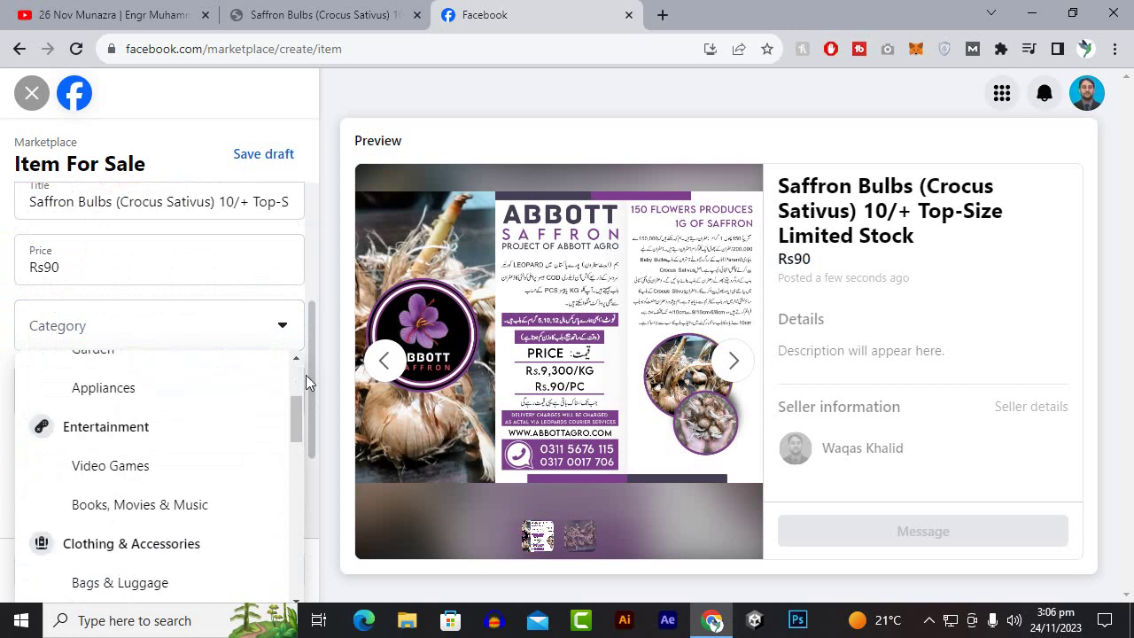
pyautogui.scroll(-3, 178, 381)
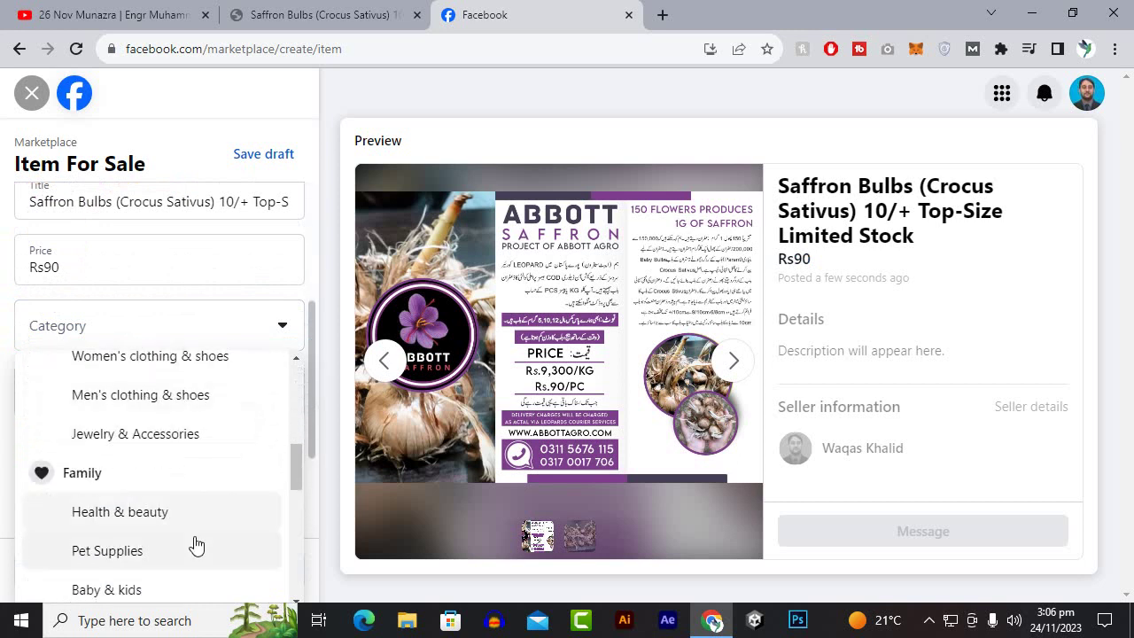
pyautogui.scroll(-6, 196, 545)
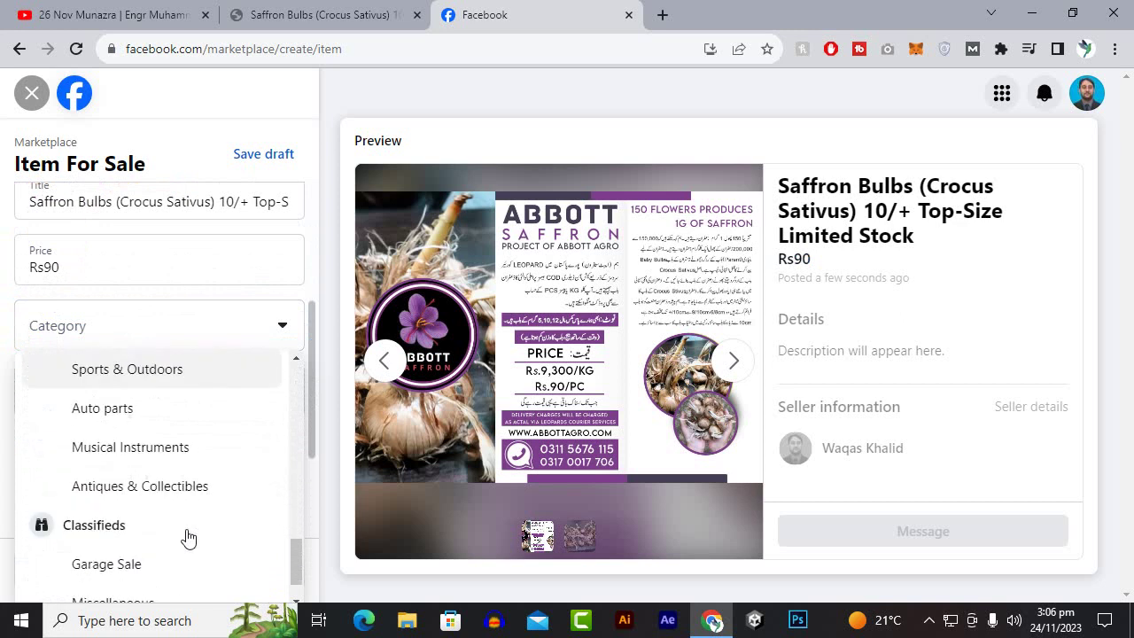
pyautogui.scroll(-1, 188, 538)
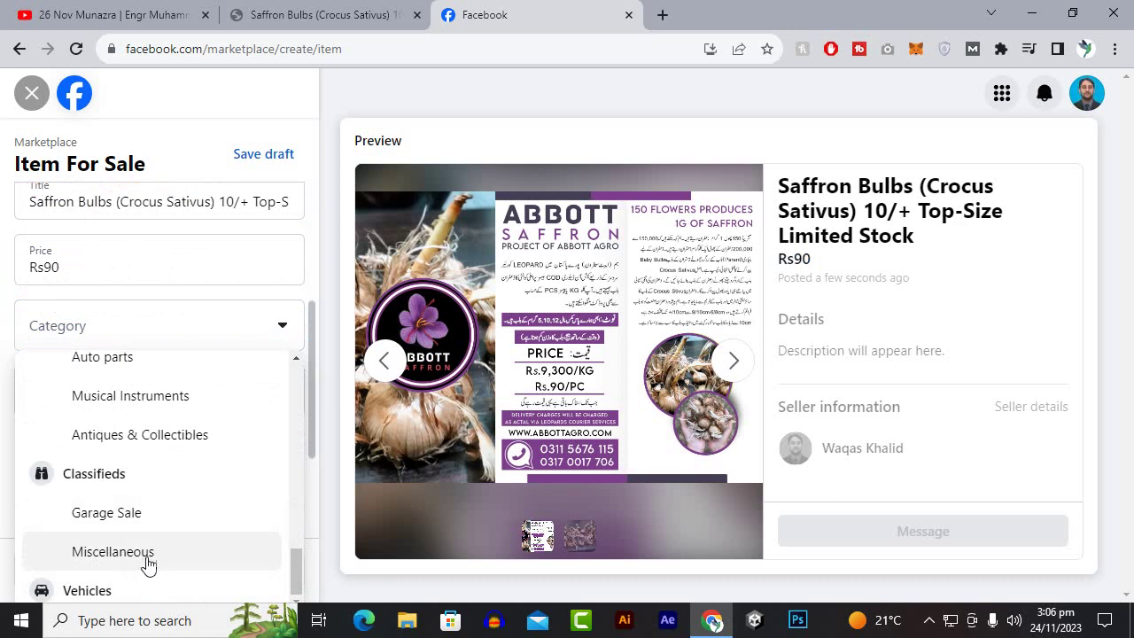
pyautogui.scroll(4, 147, 585)
pyautogui.scroll(2, 149, 587)
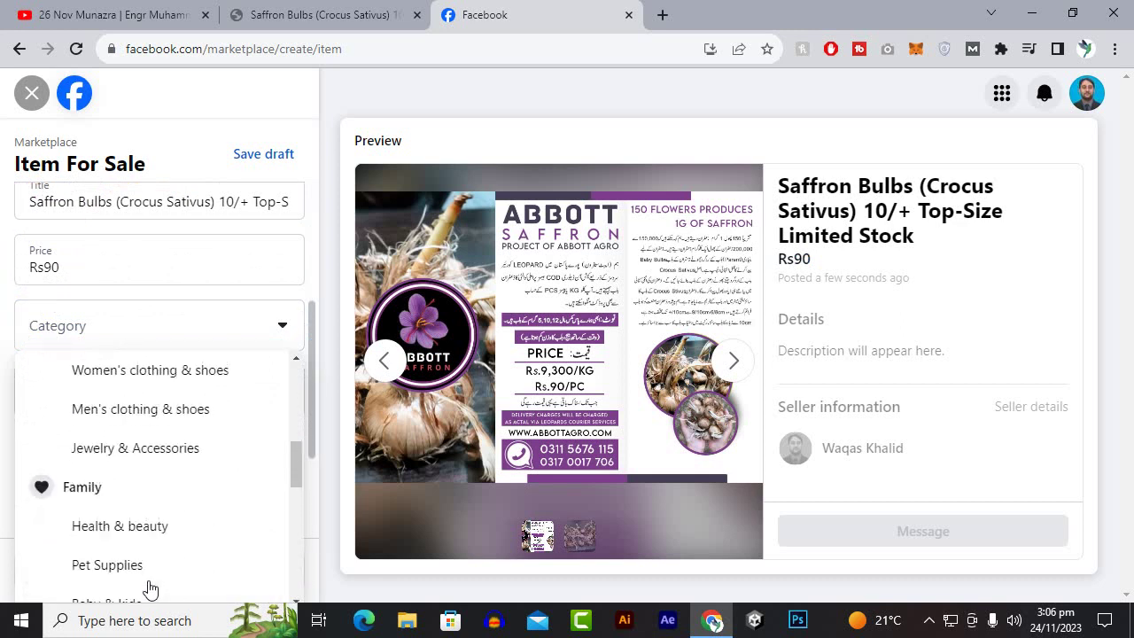
pyautogui.scroll(4, 149, 587)
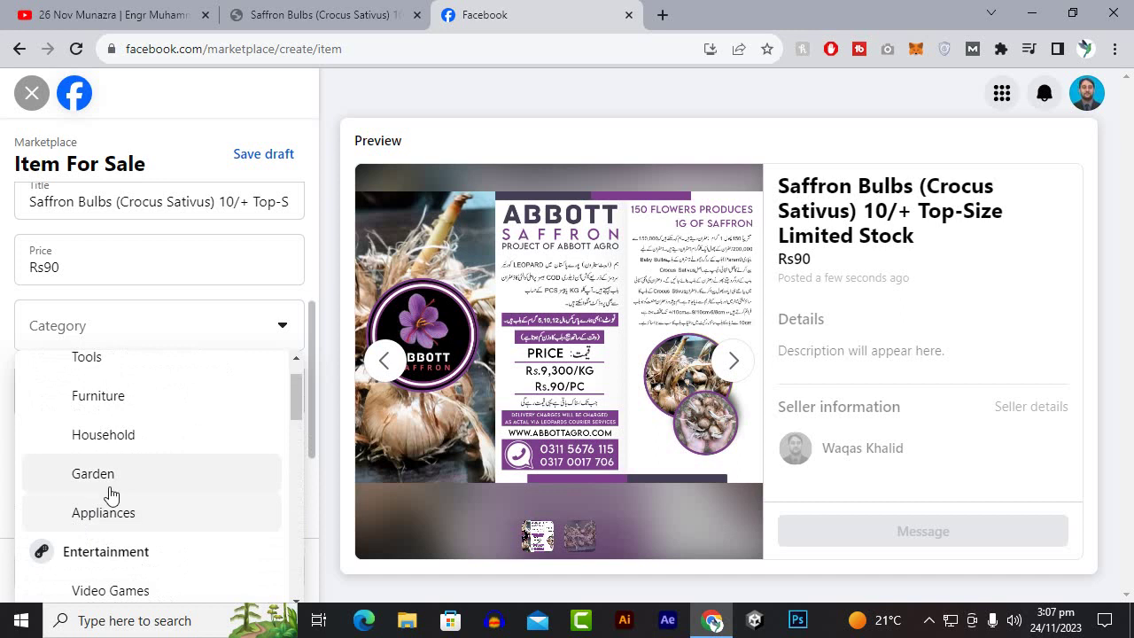
pyautogui.scroll(-10, 110, 478)
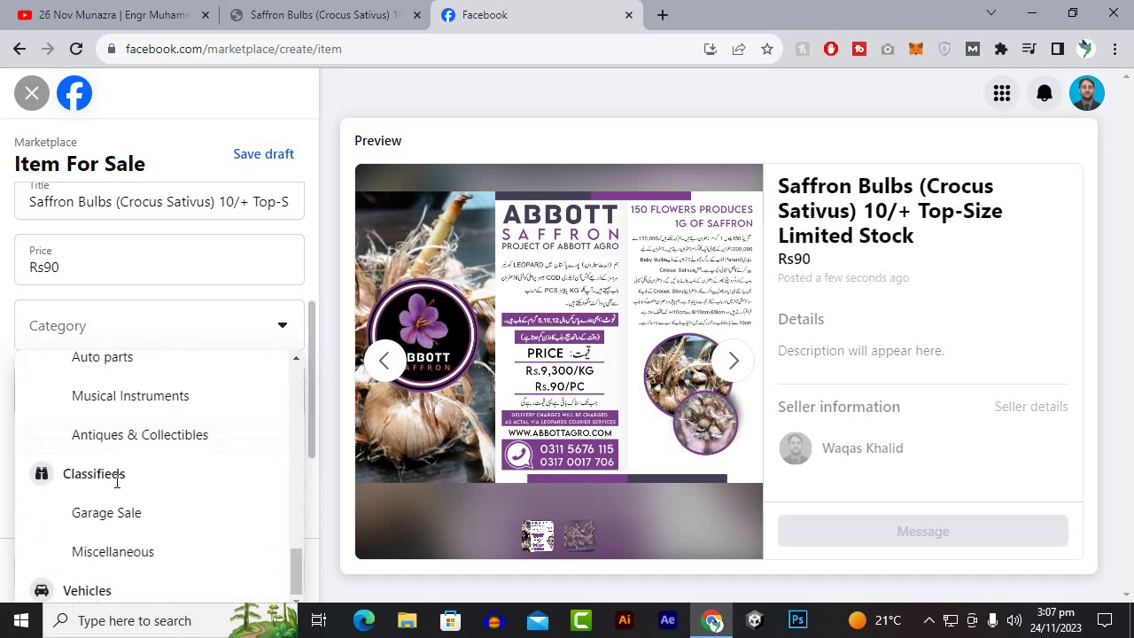
pyautogui.click(112, 549)
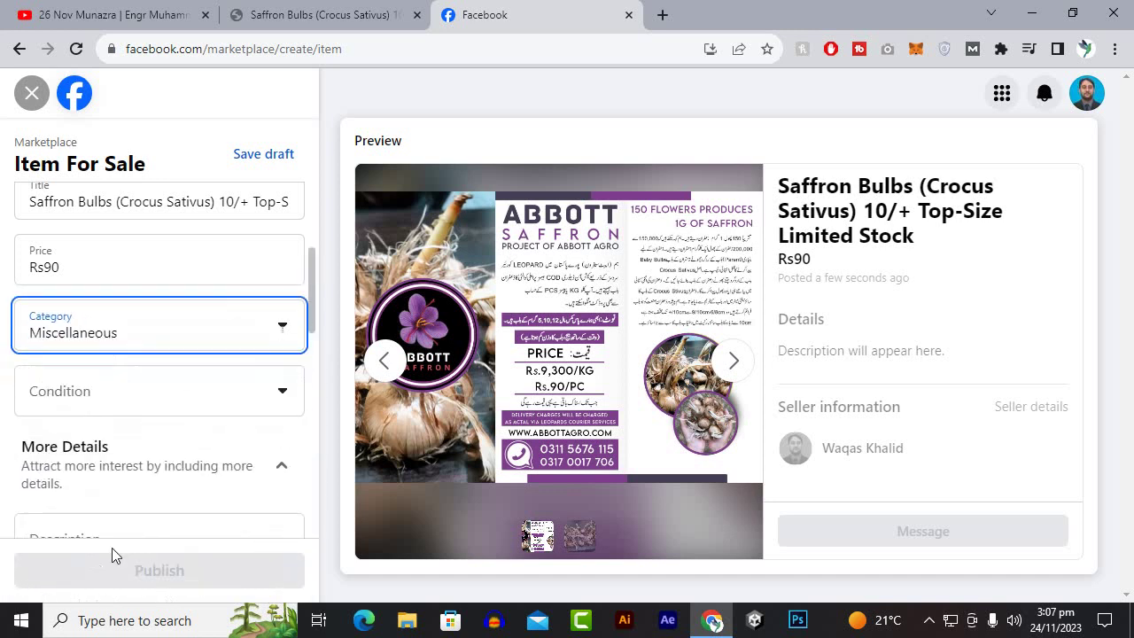
pyautogui.click(131, 400)
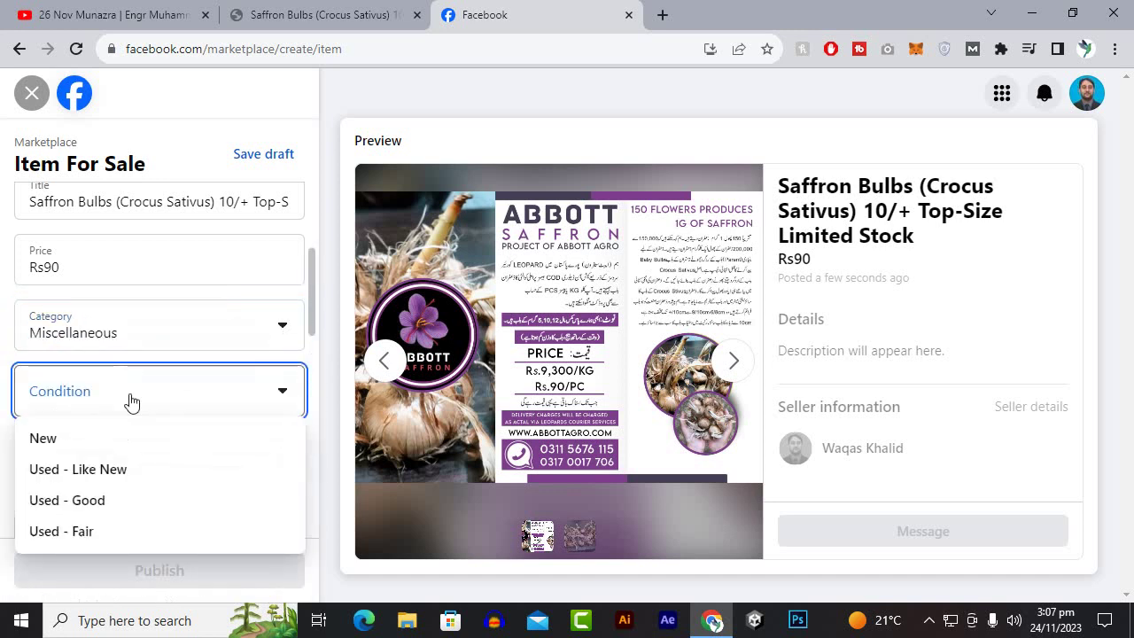
pyautogui.click(98, 440)
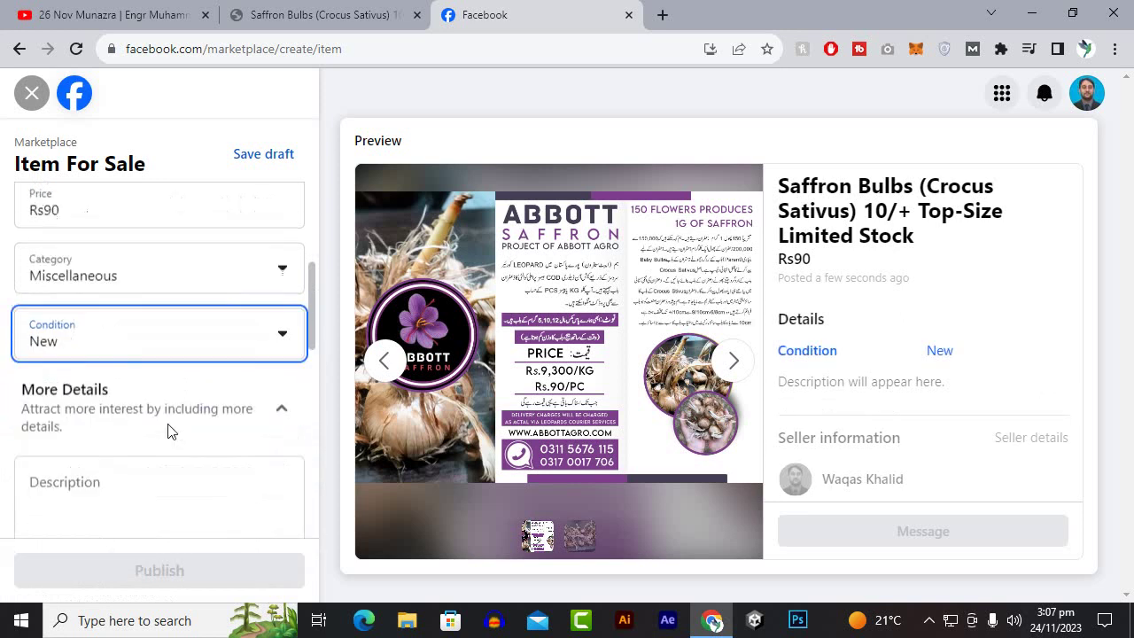
# Open the listing's description for editing and check the Abbott Agro product page before returning to the listing
pyautogui.scroll(-2, 171, 431)
pyautogui.click(151, 378)
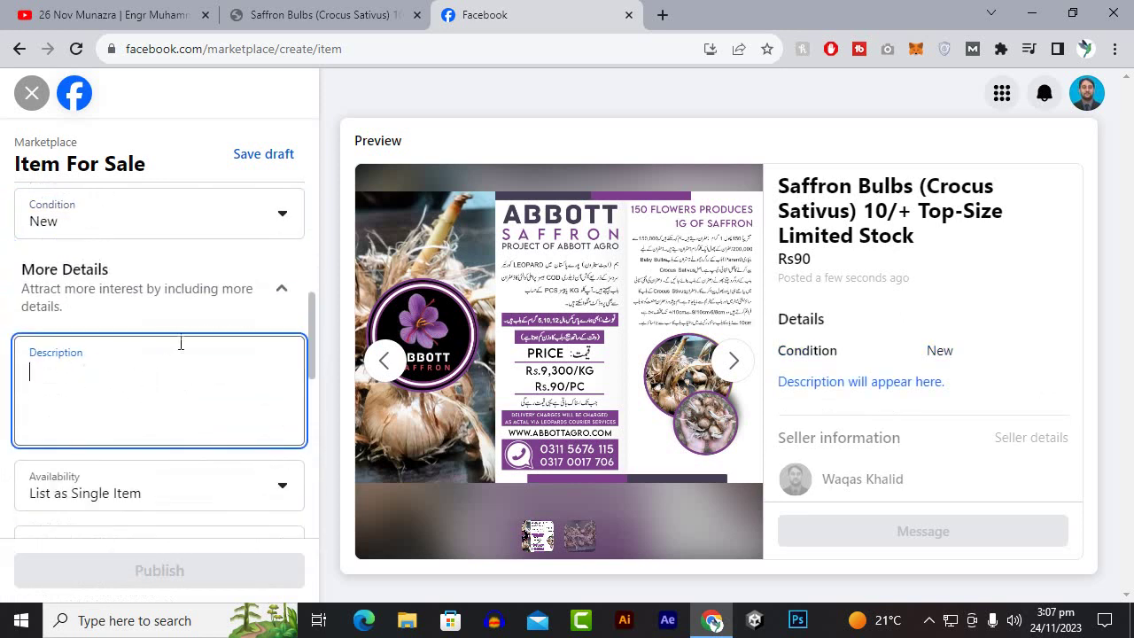
pyautogui.click(321, 14)
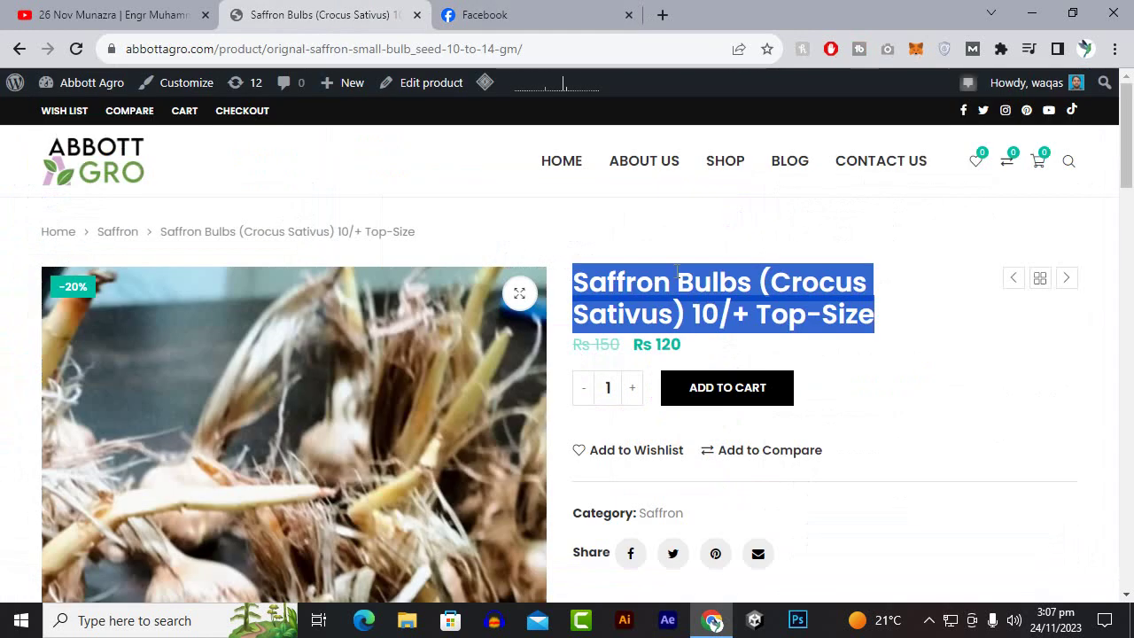
pyautogui.click(497, 10)
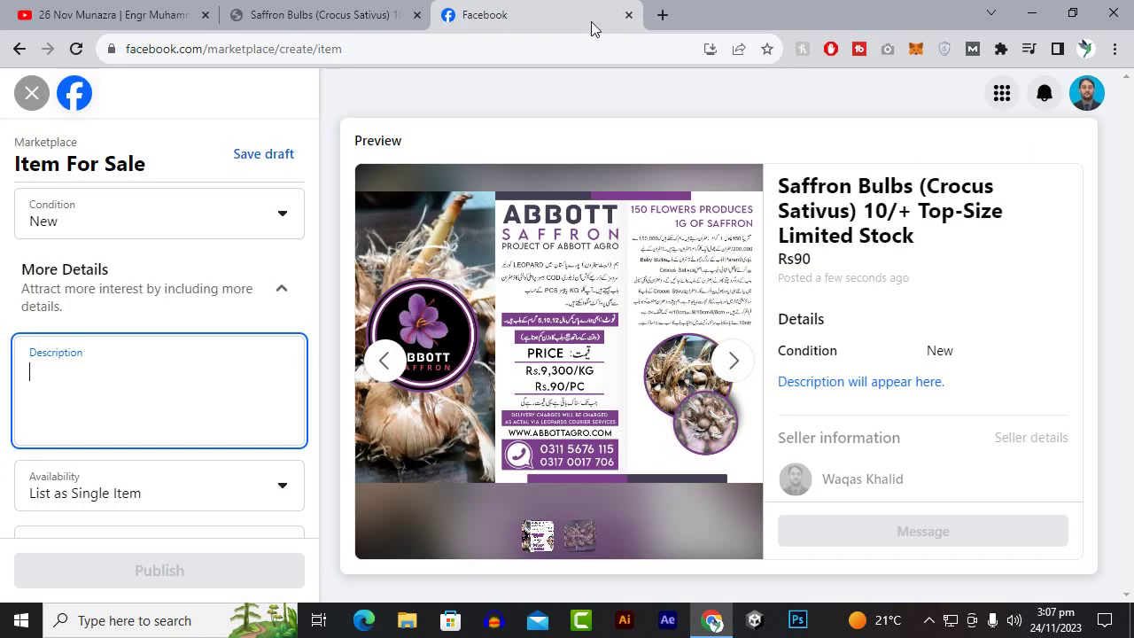
# Open Facebook in a new browser tab and open the profile of the friend who shares Abbott Saffron posts
pyautogui.click(663, 15)
pyautogui.write('fa')
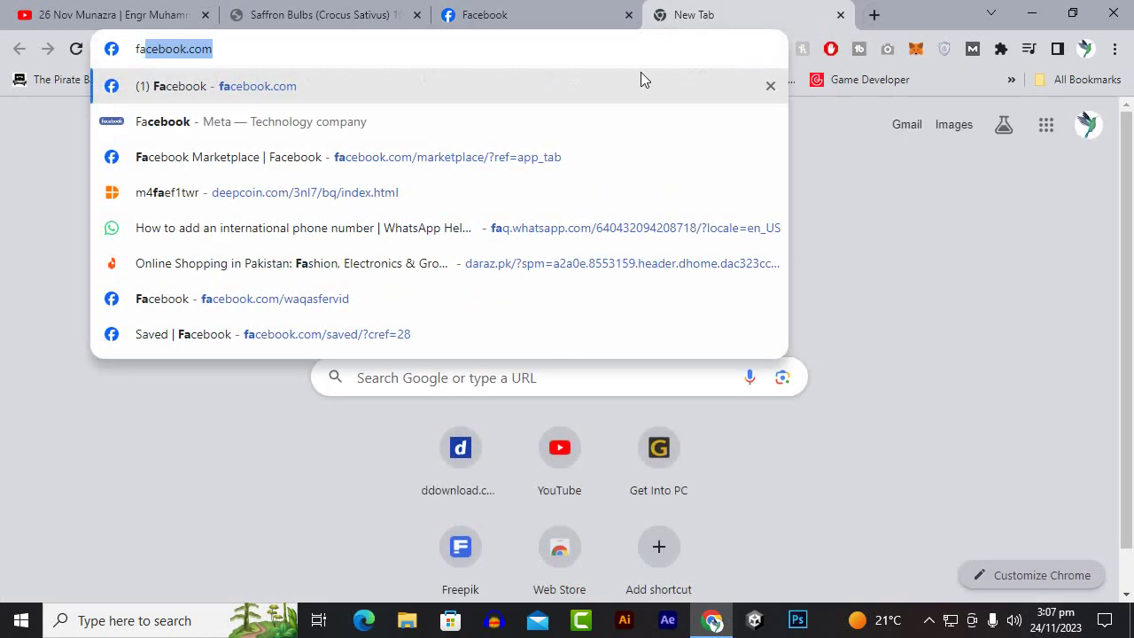
pyautogui.press('Return')
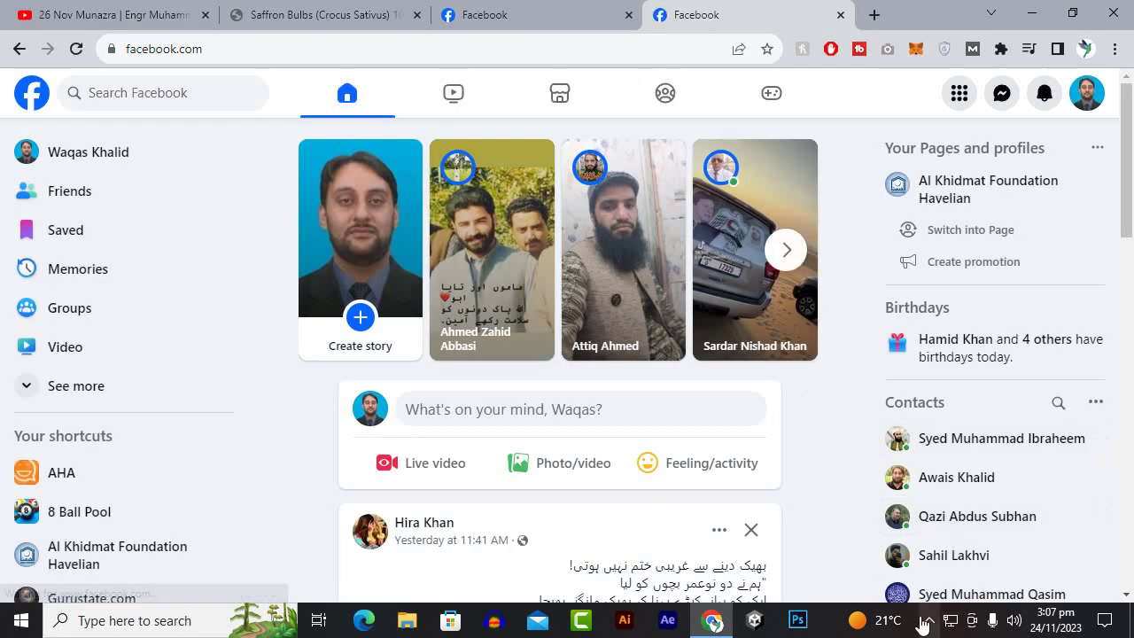
pyautogui.click(96, 92)
pyautogui.write('aw')
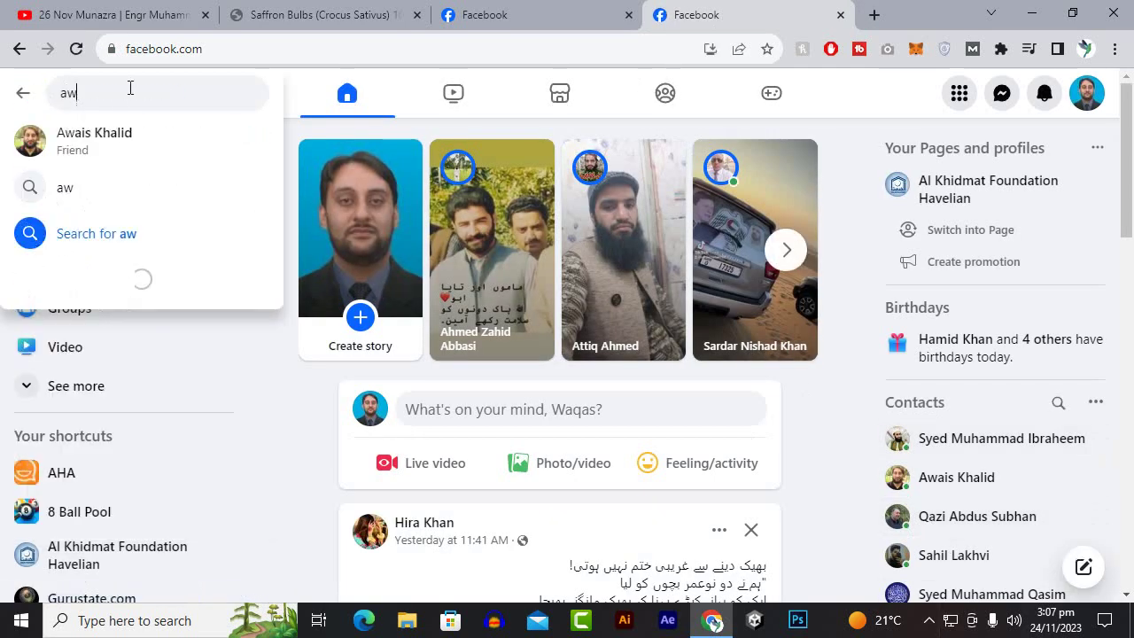
pyautogui.click(124, 133)
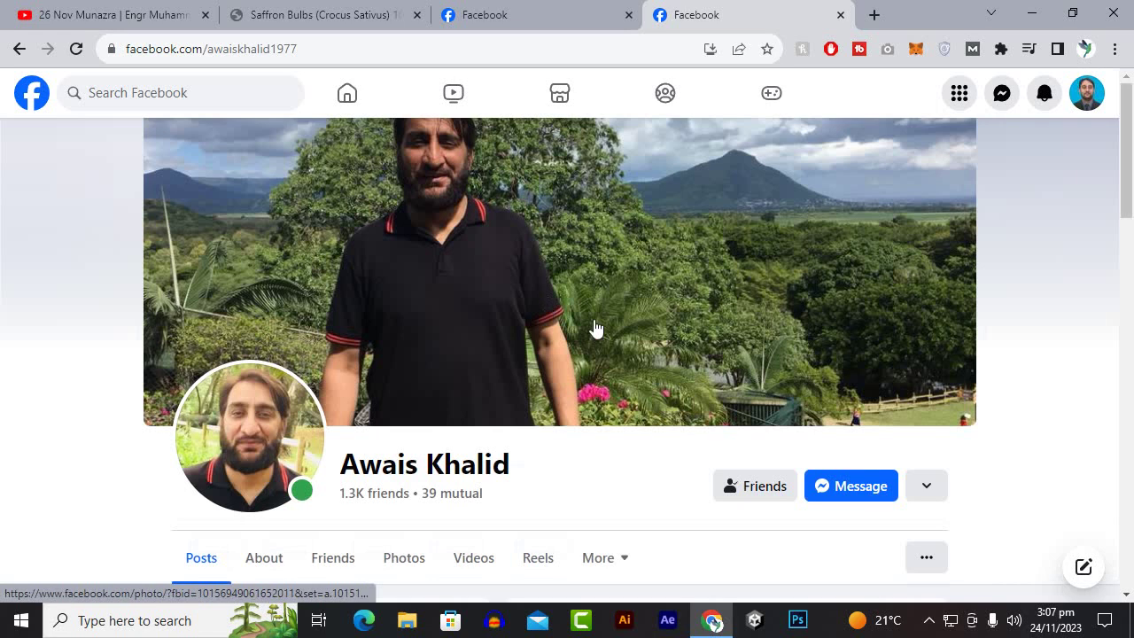
# Find the shared Abbott Saffron post of November 7 on the profile and expand its full text and the bulb-rate reply
pyautogui.scroll(-15, 596, 329)
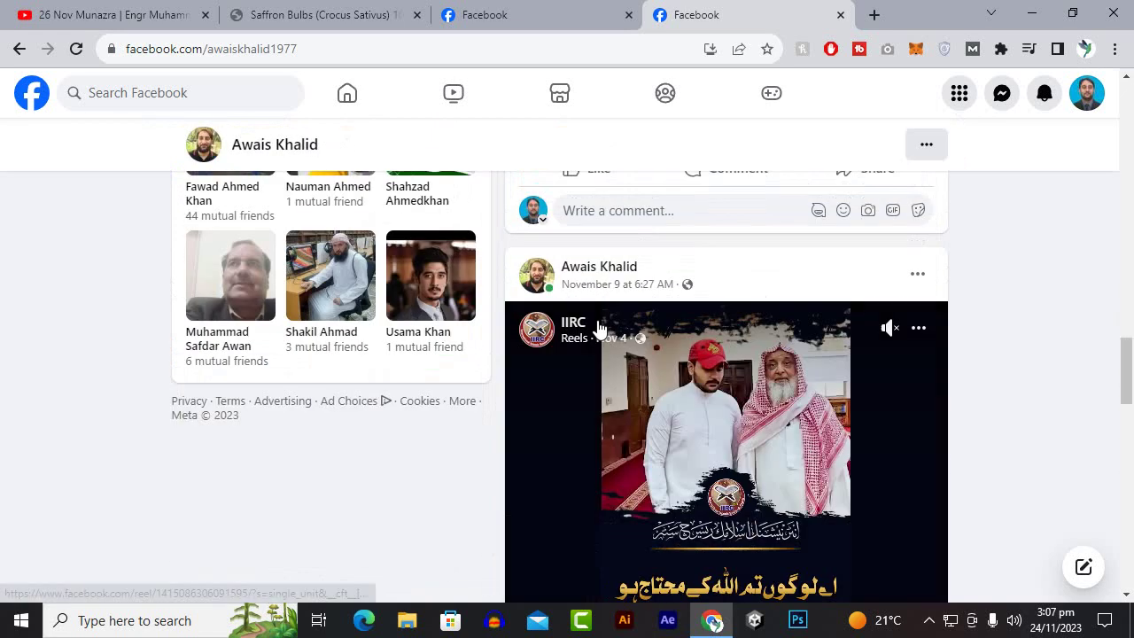
pyautogui.scroll(-15, 598, 328)
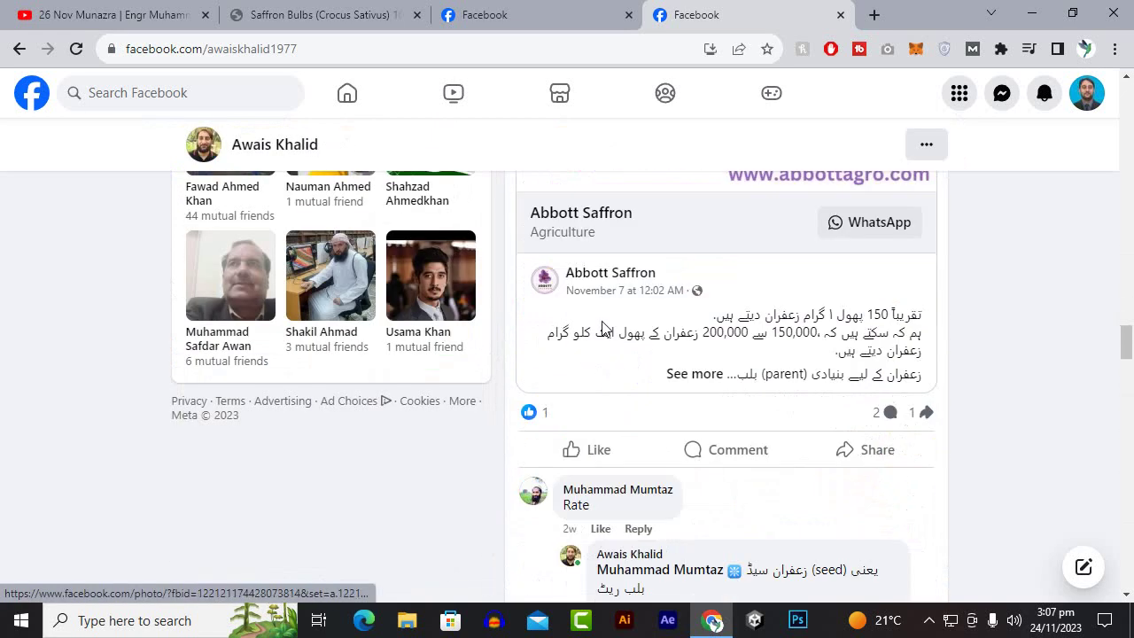
pyautogui.scroll(-5, 600, 330)
pyautogui.scroll(6, 600, 328)
pyautogui.moveTo(642, 357)
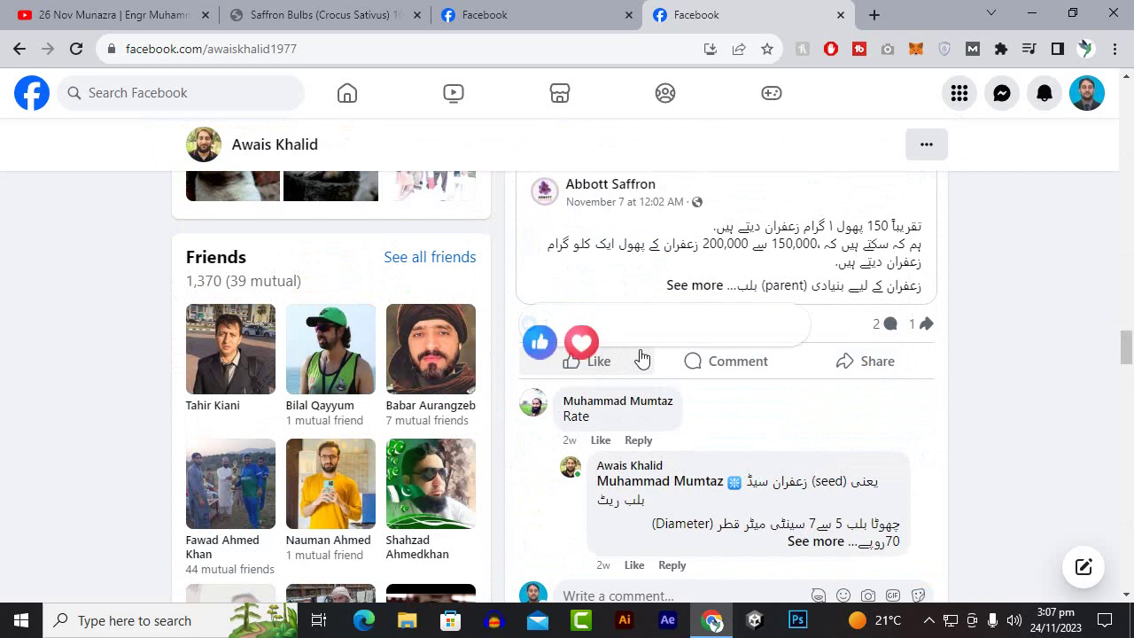
pyautogui.click(704, 285)
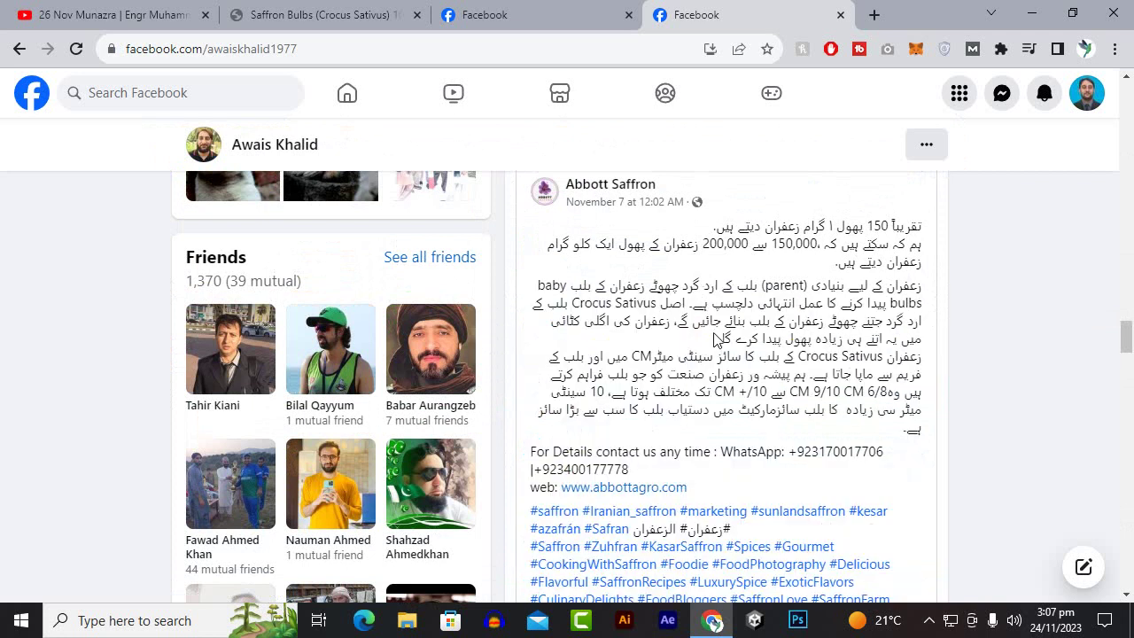
pyautogui.scroll(-5, 718, 328)
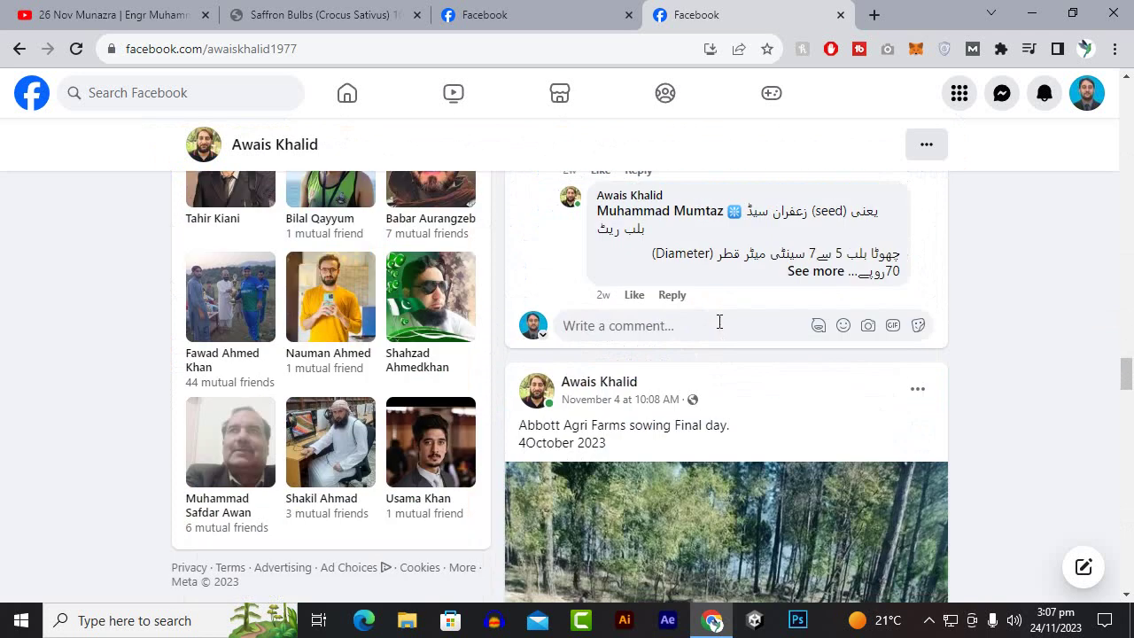
pyautogui.scroll(5, 719, 323)
pyautogui.scroll(-4, 691, 359)
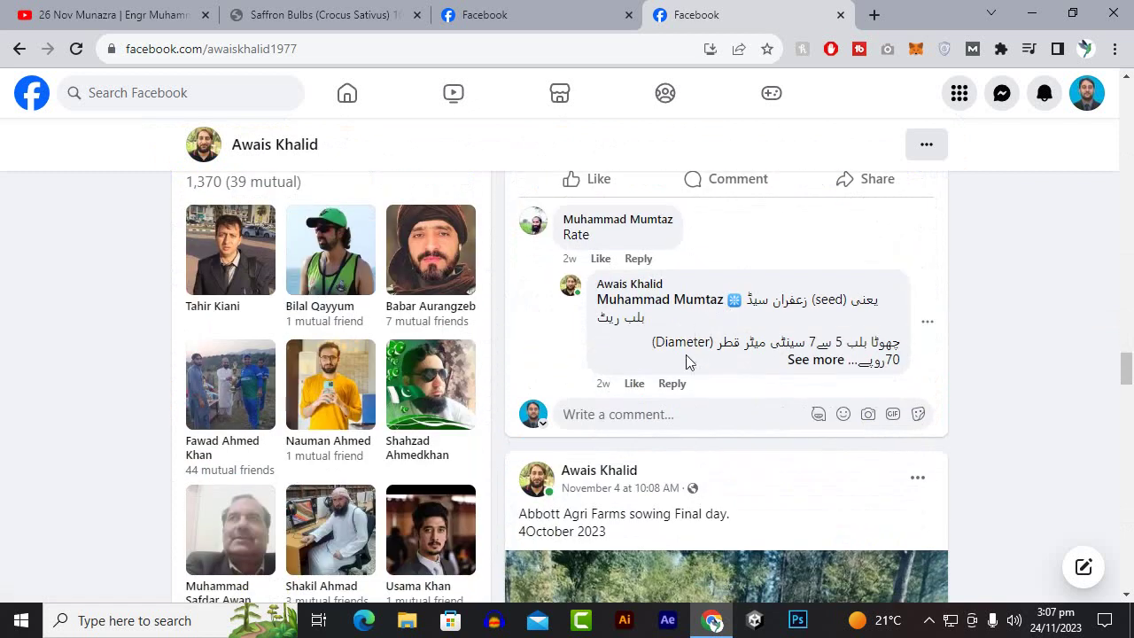
pyautogui.click(815, 359)
# Look through the profile's other posts for saffron bulb sales text, expanding the September 23 post about the NARCH H-G1 crop
pyautogui.scroll(15, 751, 353)
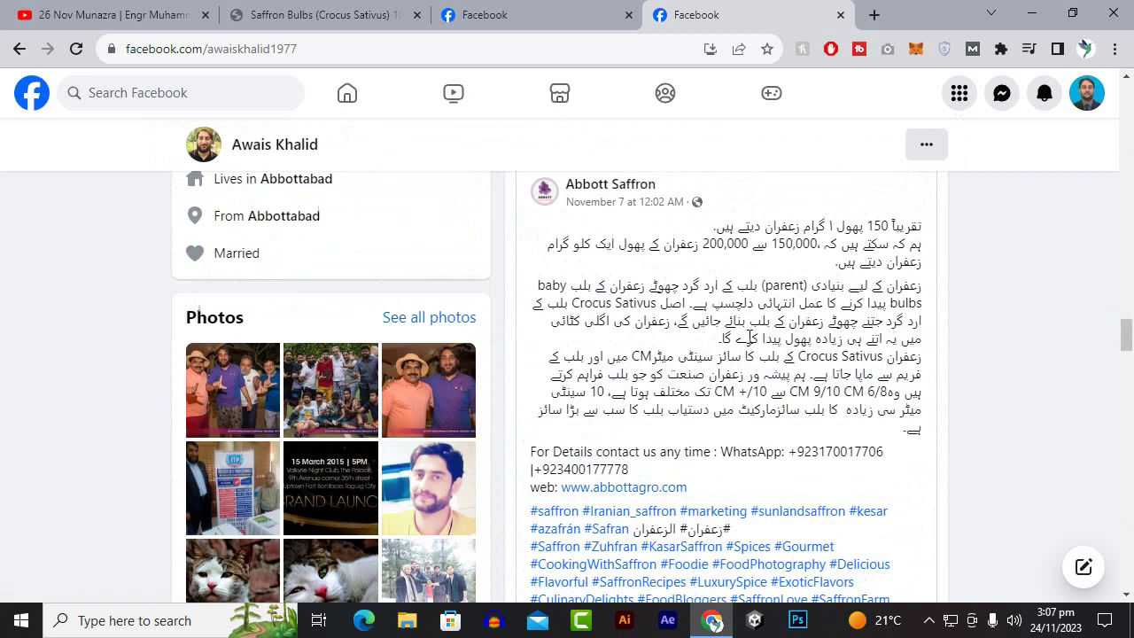
pyautogui.scroll(10, 750, 346)
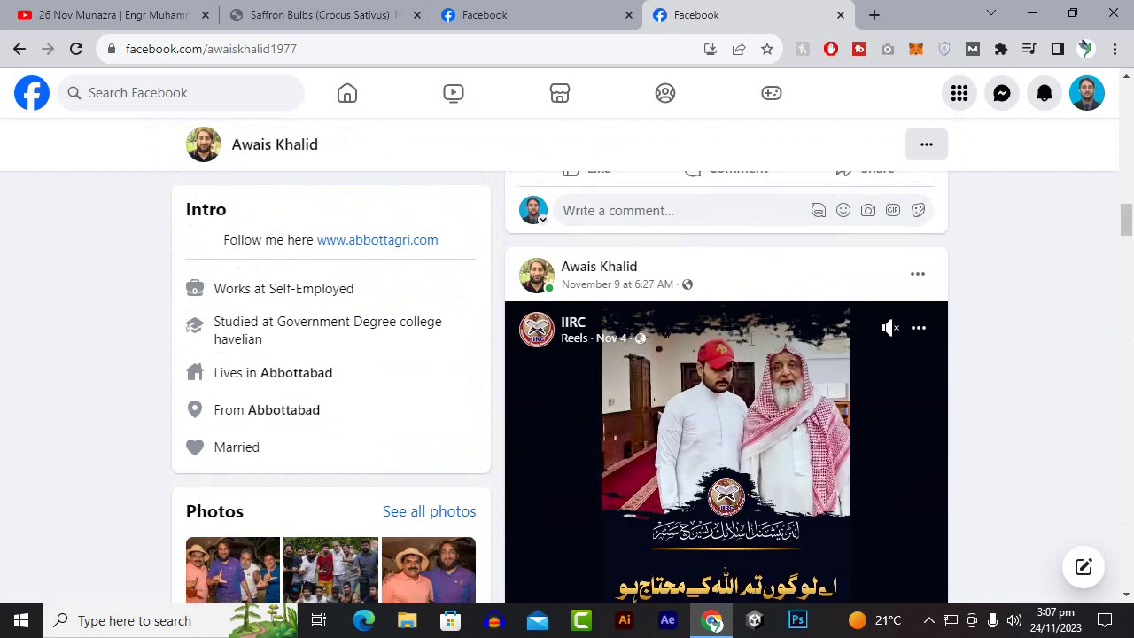
pyautogui.scroll(10, 750, 344)
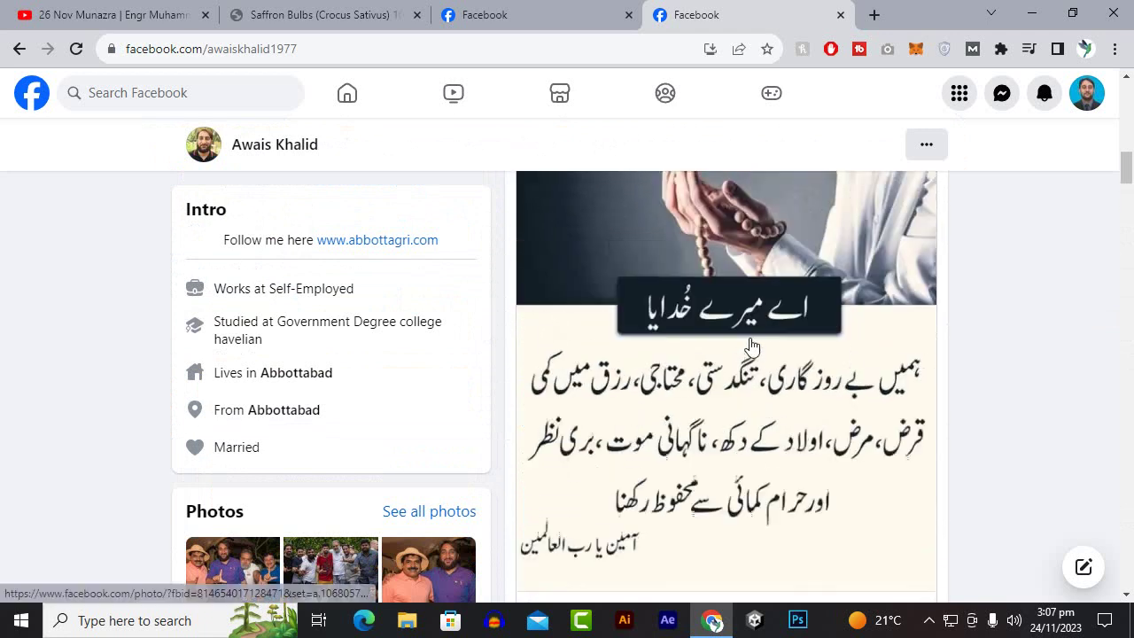
pyautogui.scroll(3, 749, 343)
pyautogui.scroll(-15, 750, 342)
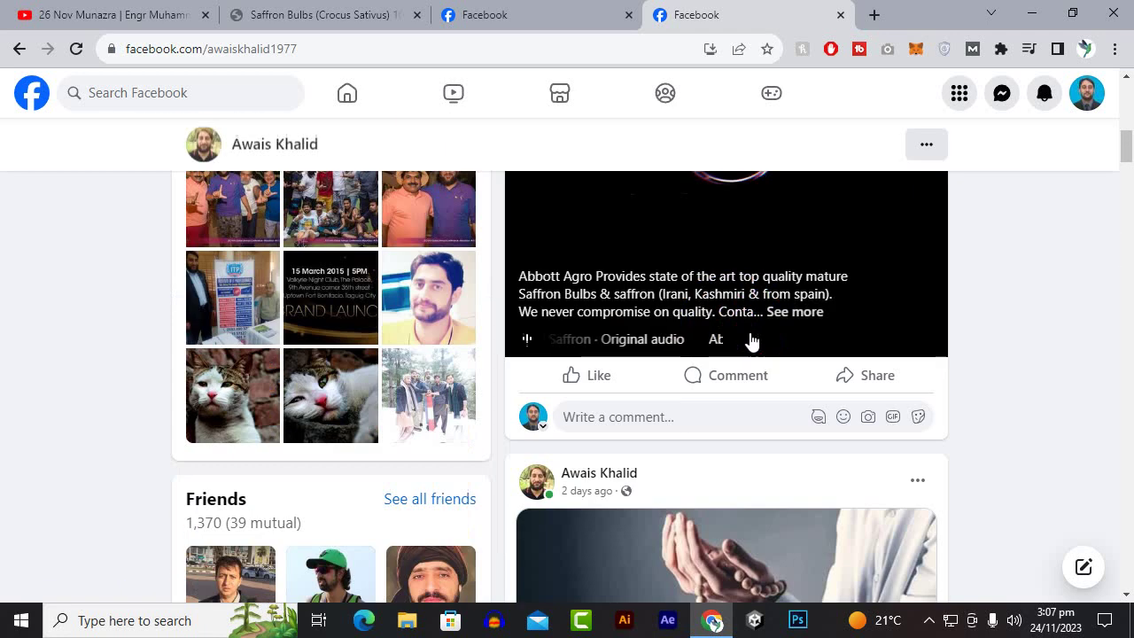
pyautogui.scroll(-15, 750, 339)
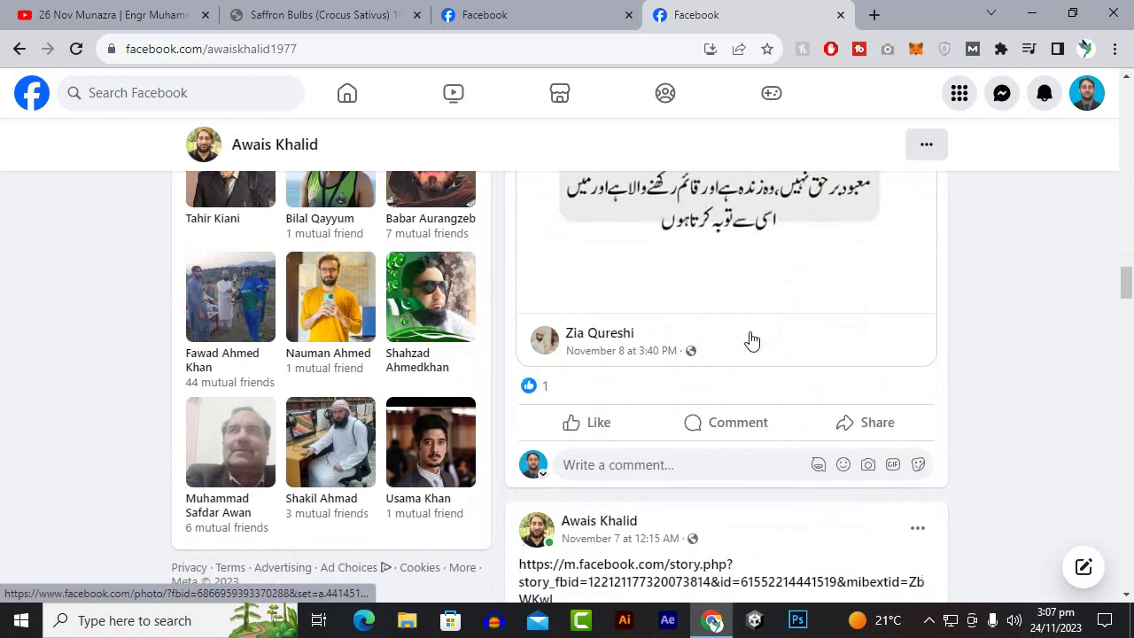
pyautogui.scroll(-10, 749, 339)
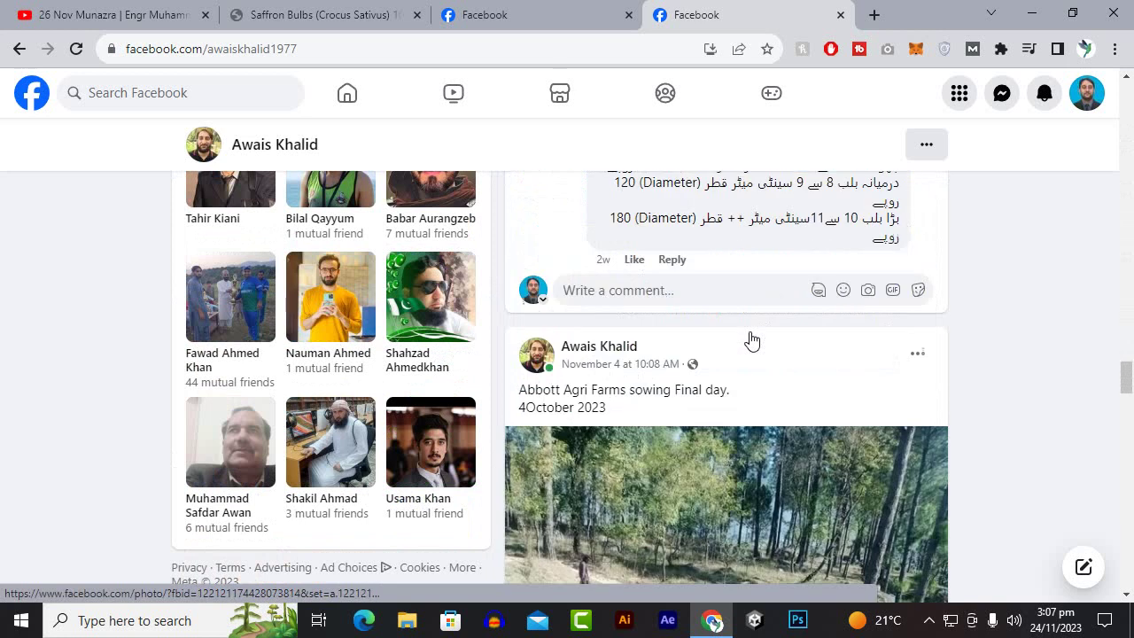
pyautogui.scroll(-12, 750, 340)
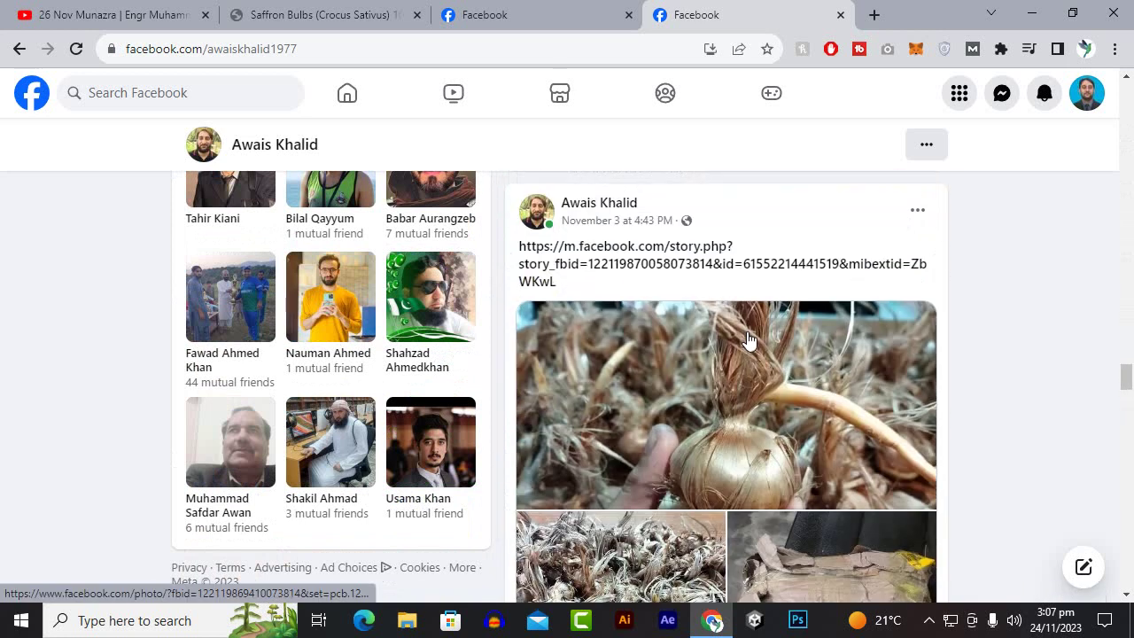
pyautogui.scroll(4, 747, 339)
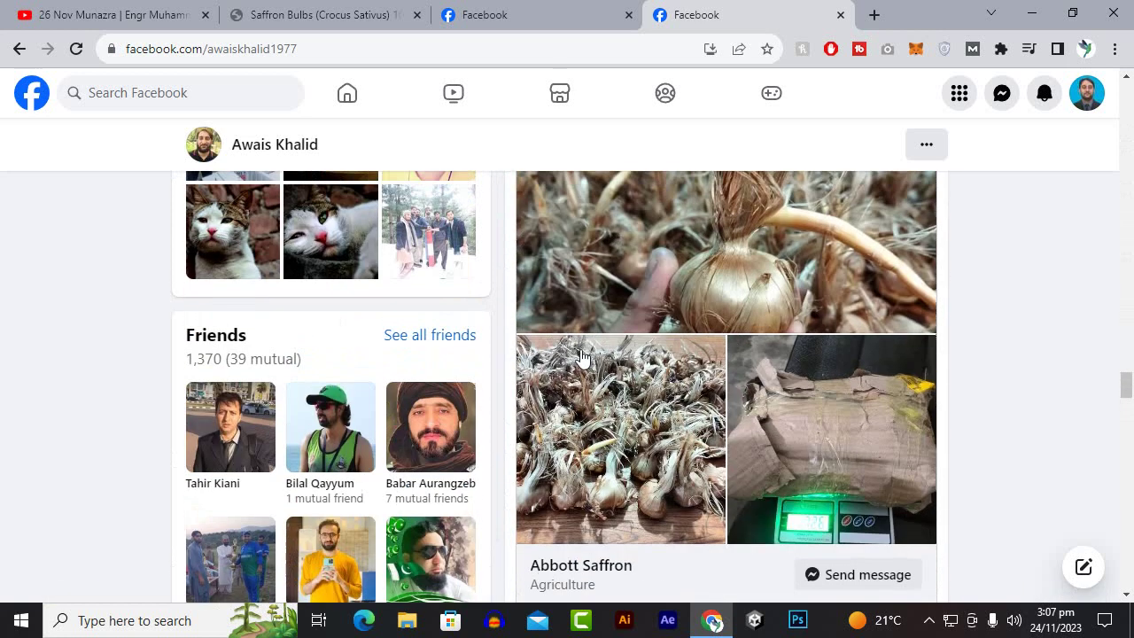
pyautogui.scroll(-6, 653, 372)
pyautogui.scroll(-8, 567, 328)
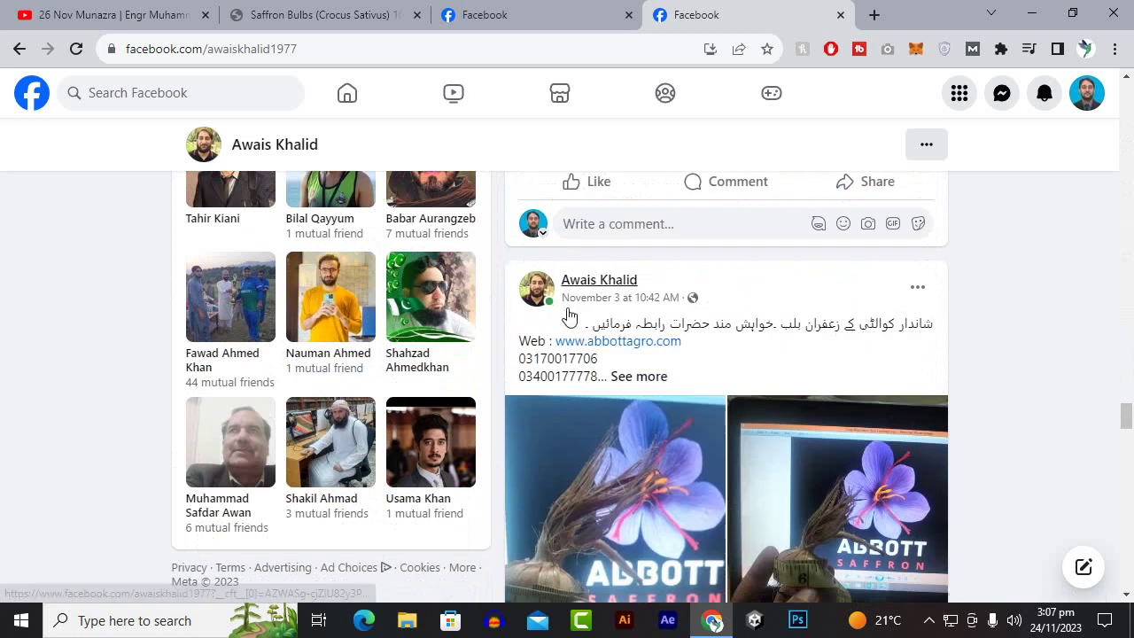
pyautogui.scroll(-3, 609, 337)
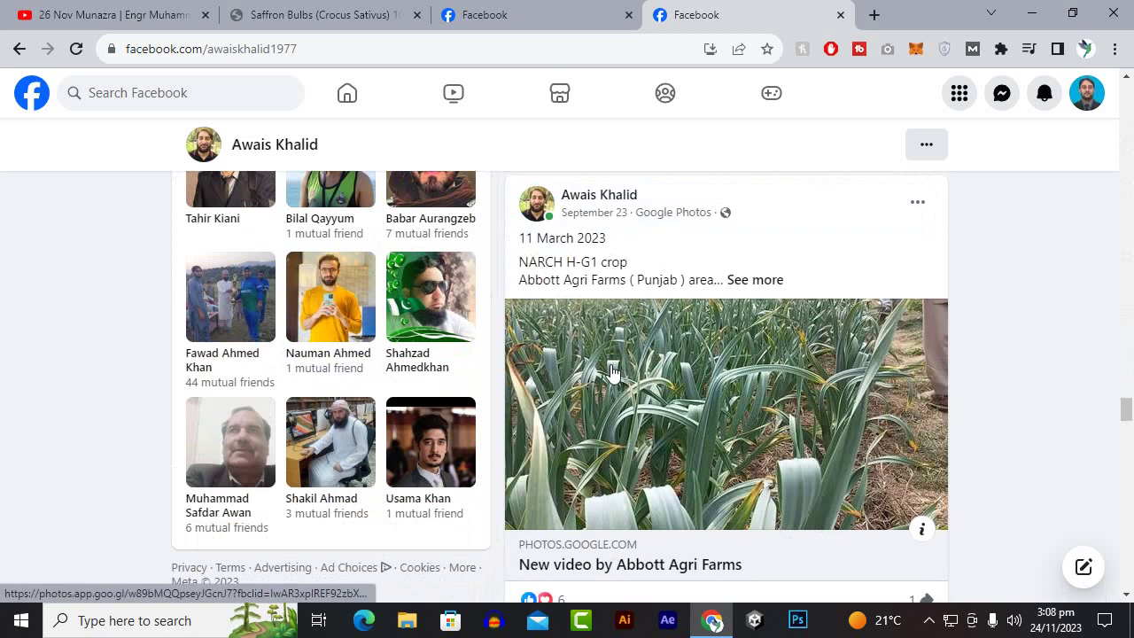
pyautogui.scroll(-3, 611, 309)
pyautogui.scroll(3, 609, 309)
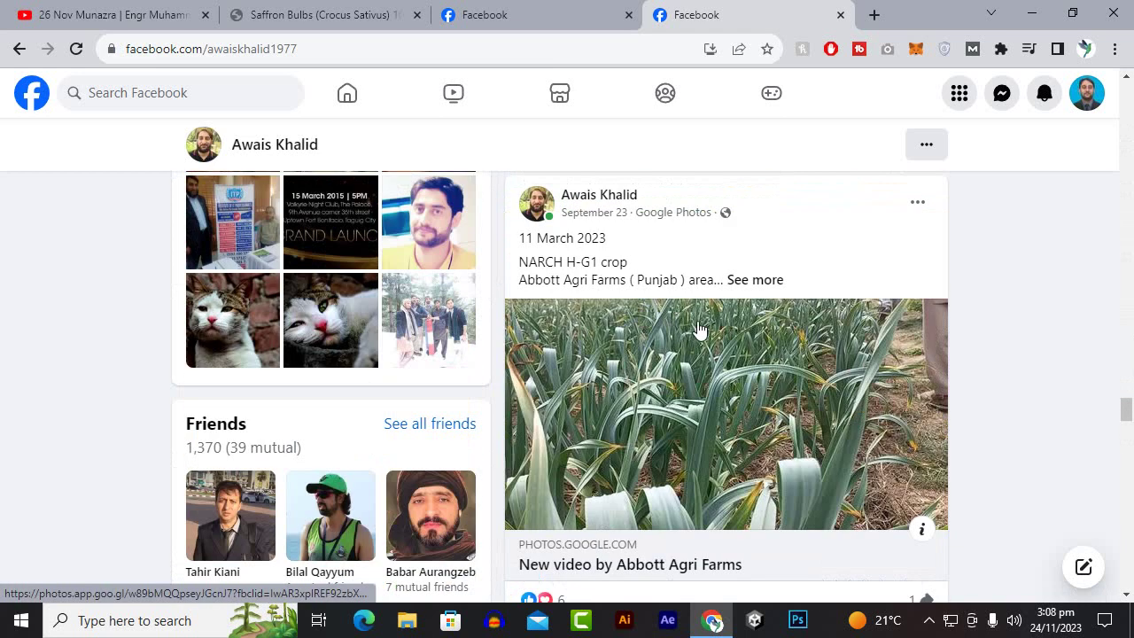
pyautogui.click(766, 284)
pyautogui.scroll(-3, 638, 325)
pyautogui.scroll(-15, 638, 325)
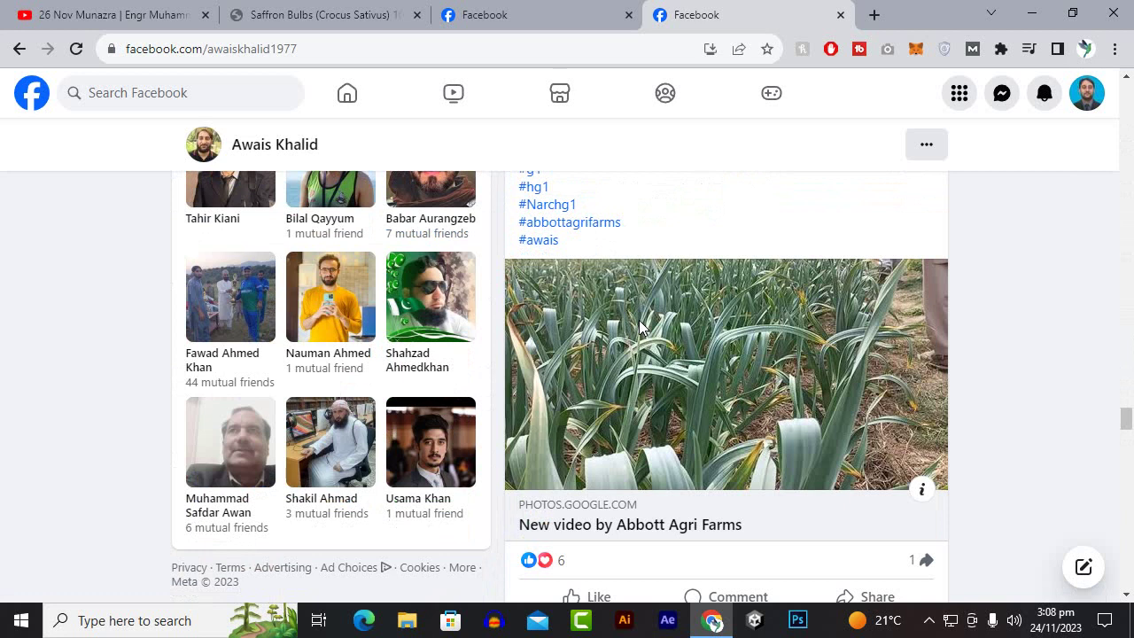
pyautogui.scroll(-9, 745, 483)
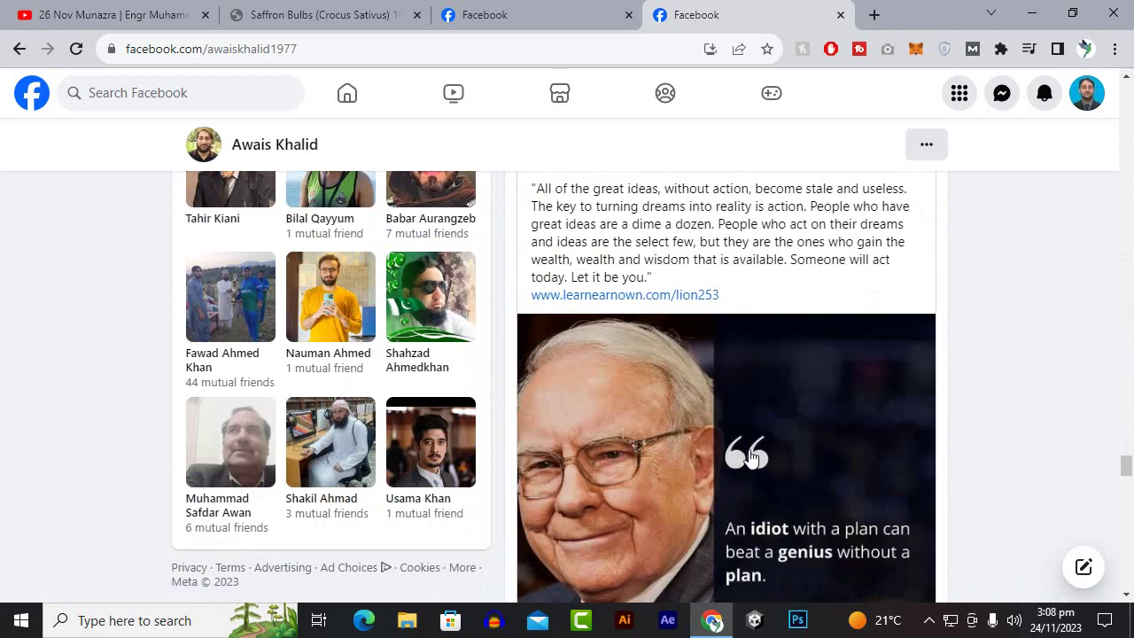
# Fill the listing's description with the Urdu Abbott Saffron sales text and set its prices to Rs.90/pc and Rs.9,300/kg
pyautogui.click(928, 620)
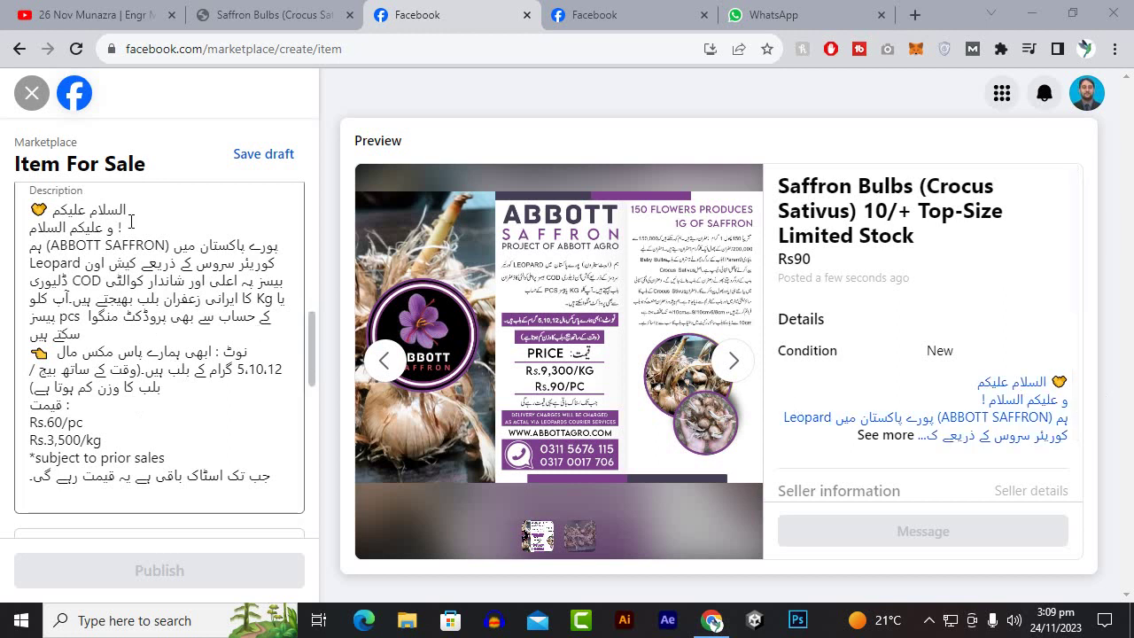
pyautogui.scroll(-2, 140, 264)
pyautogui.scroll(3, 140, 264)
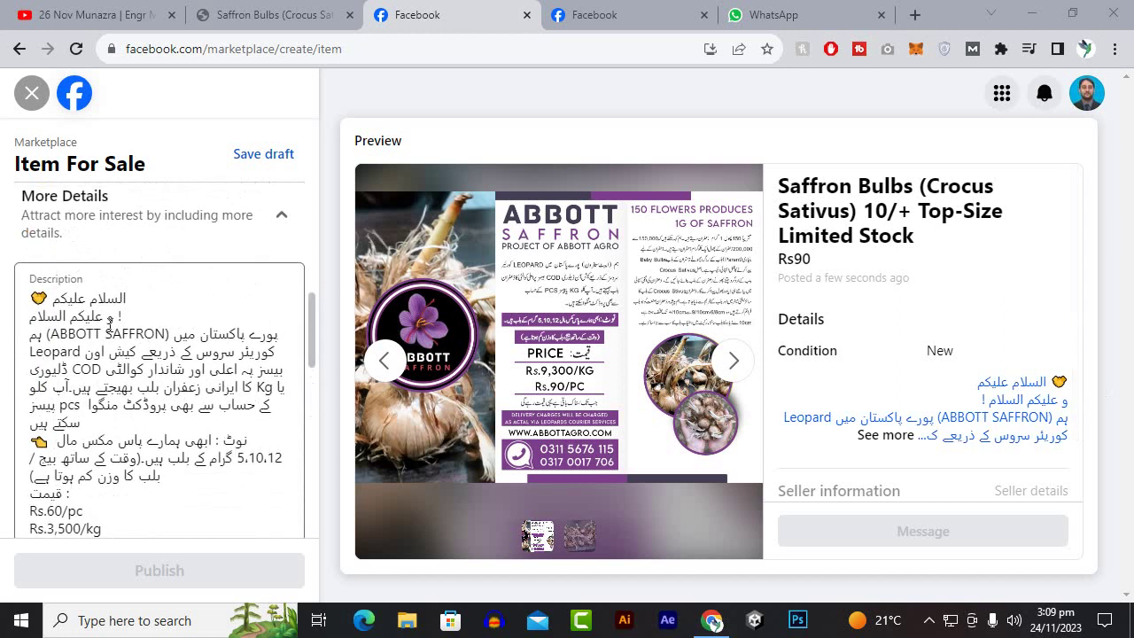
pyautogui.scroll(-1, 69, 478)
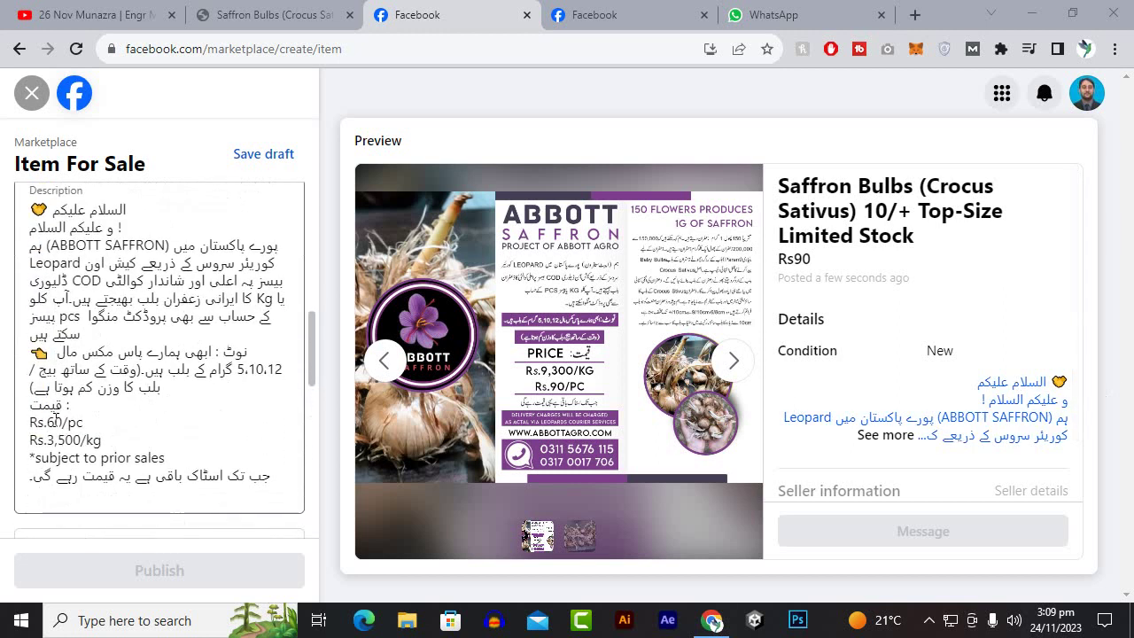
pyautogui.moveTo(55, 422); pyautogui.dragTo(48, 422)
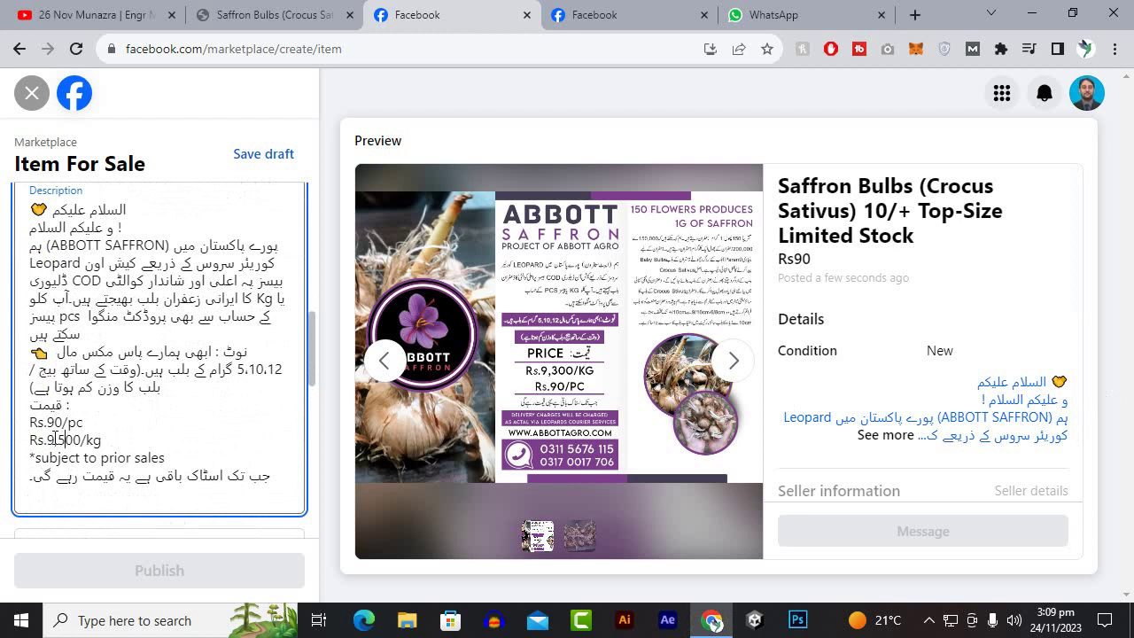
pyautogui.write('5')
# Set the listing's availability to List as In Stock
pyautogui.scroll(-2, 210, 461)
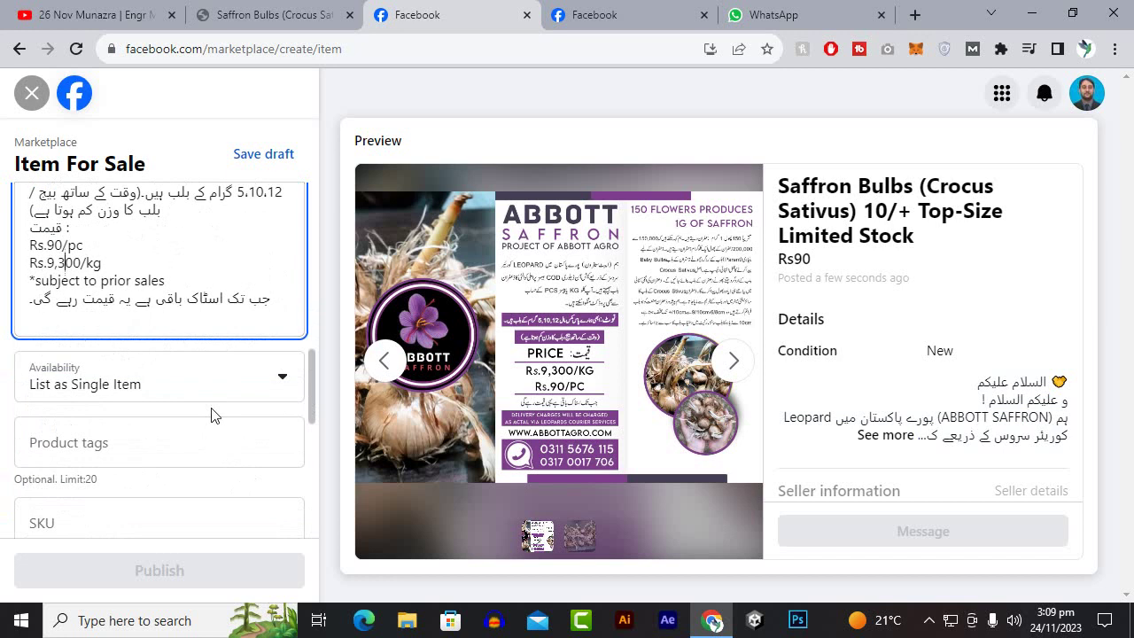
pyautogui.click(165, 388)
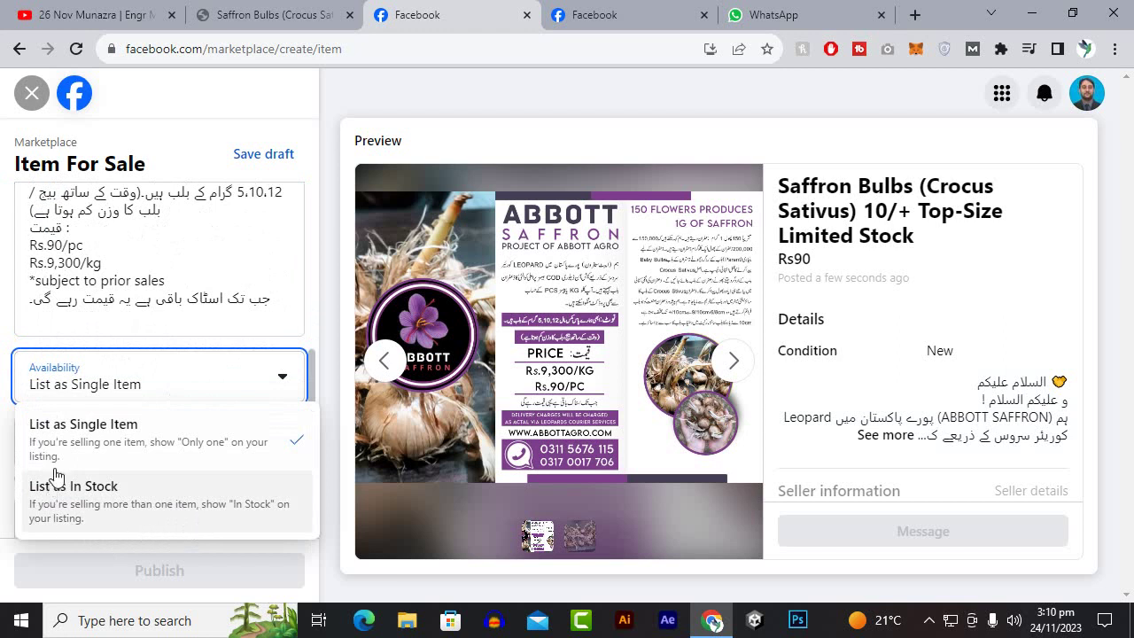
pyautogui.click(113, 496)
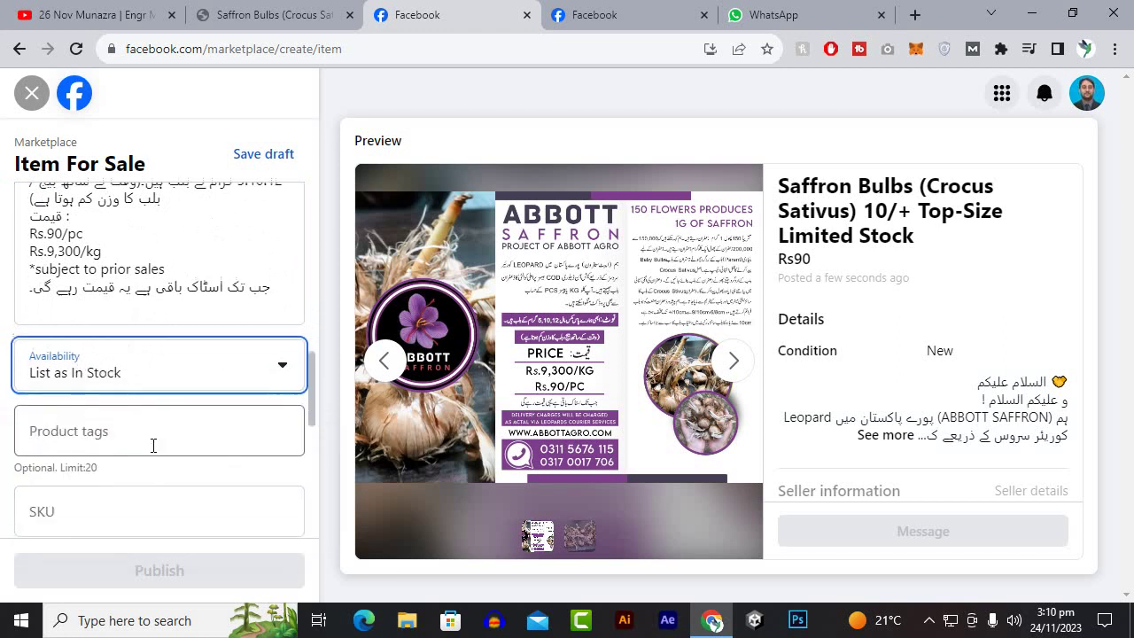
# Add the product tags "saffron bulb", "saffron" and "saffron seeds" to the listing
pyautogui.scroll(-1, 153, 444)
pyautogui.click(145, 354)
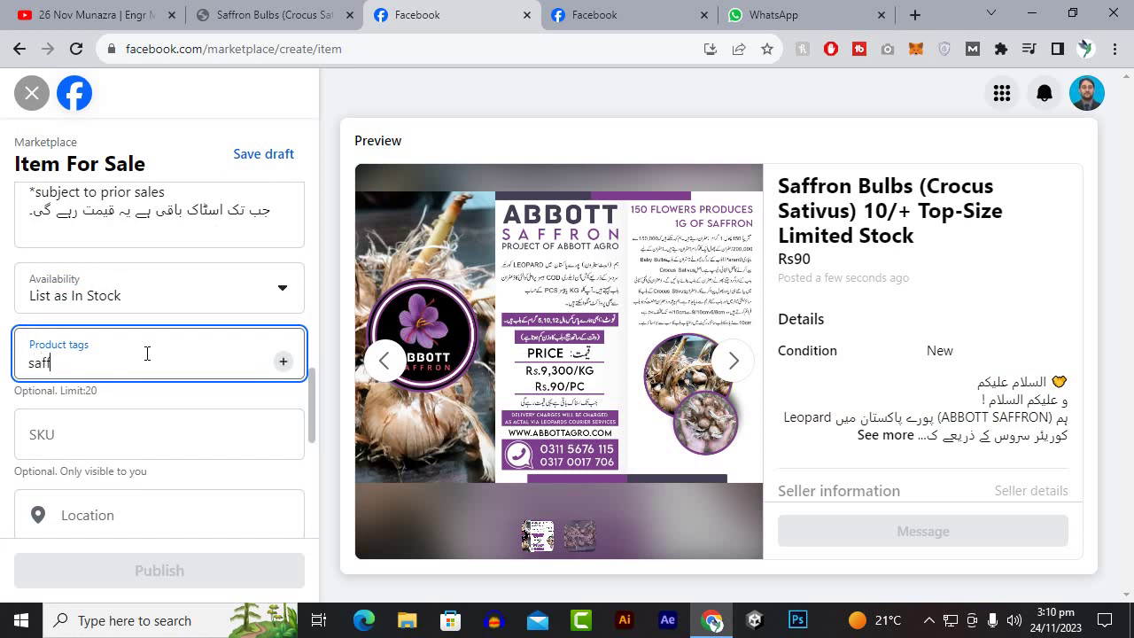
pyautogui.write('saffron bulb')
pyautogui.press('Return')
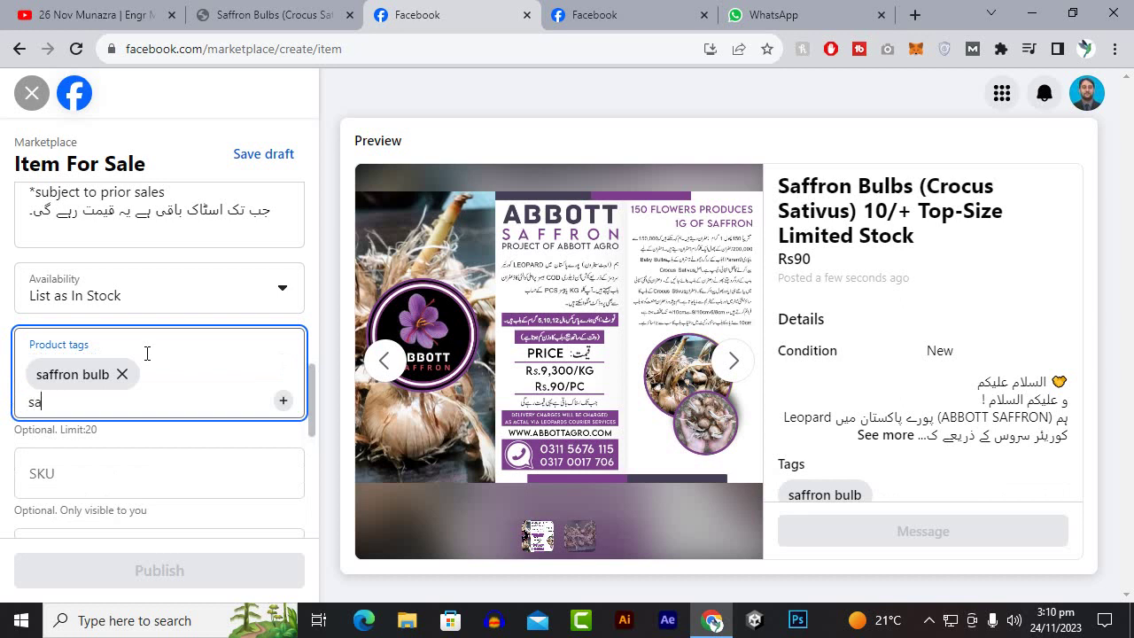
pyautogui.write('saffron')
pyautogui.press('Return')
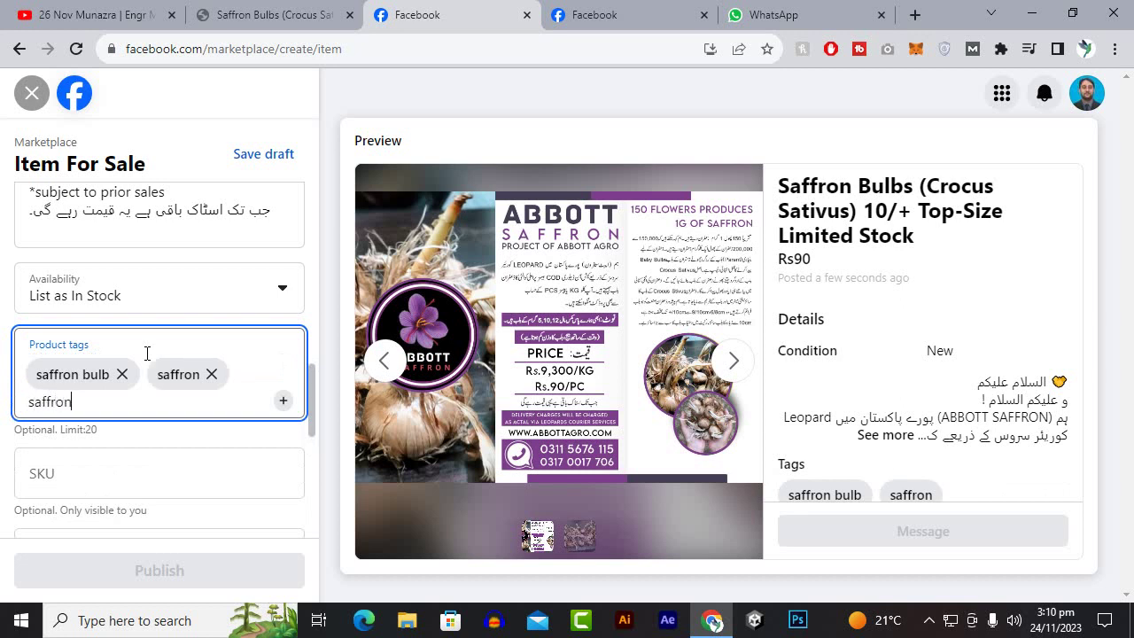
pyautogui.write('saffron seeds')
pyautogui.press('Return')
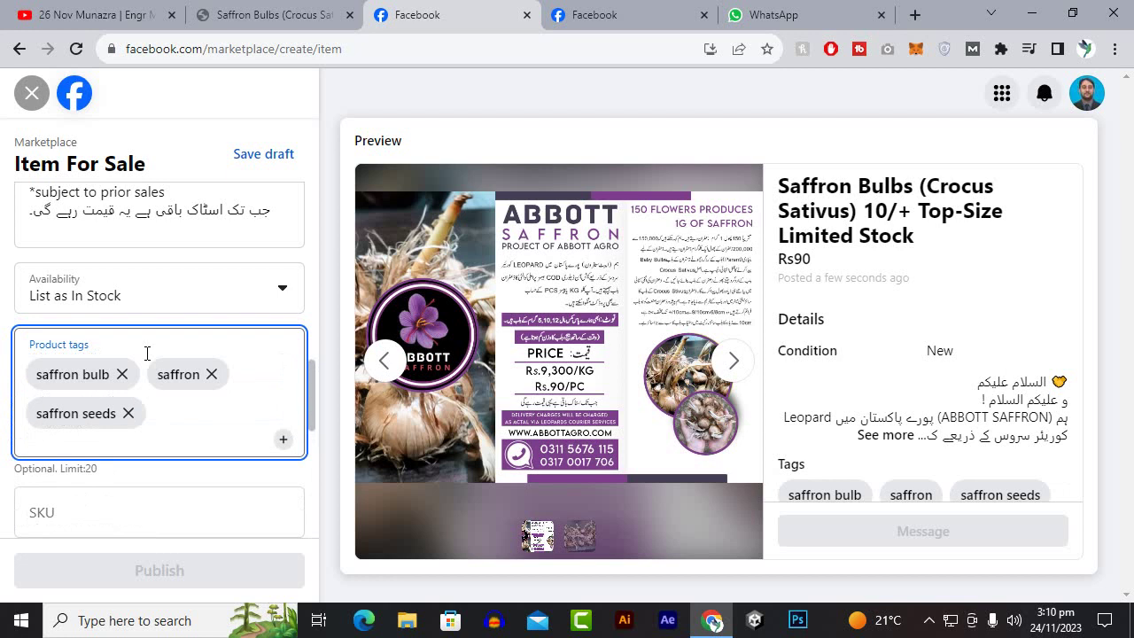
pyautogui.scroll(-2, 187, 257)
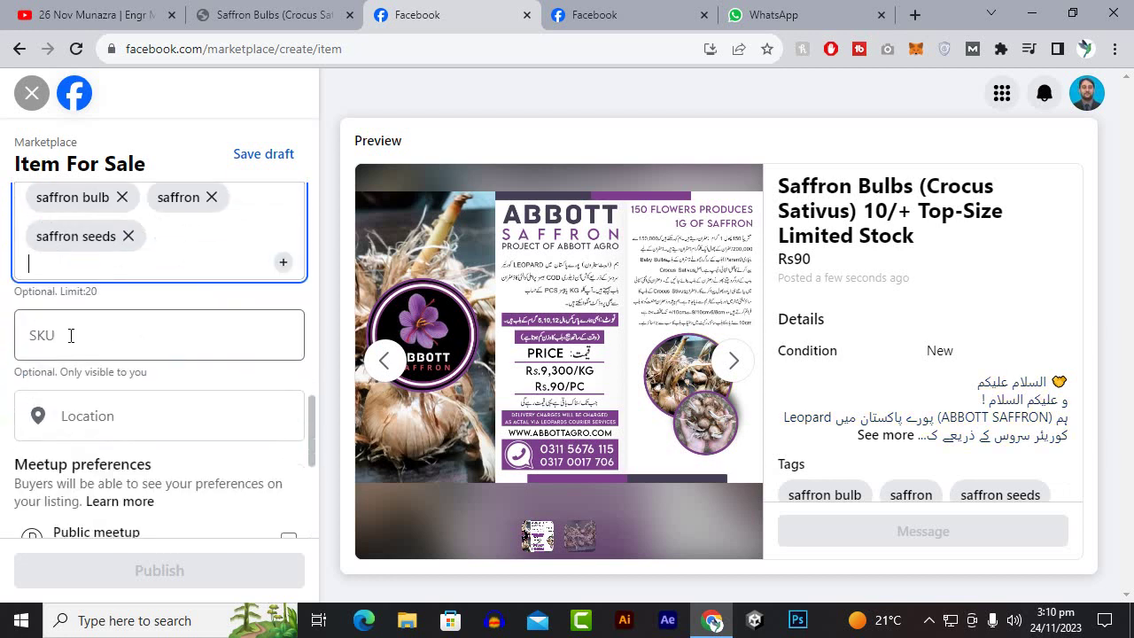
# Set the listing's location to the city Abbottabad
pyautogui.scroll(-1, 71, 335)
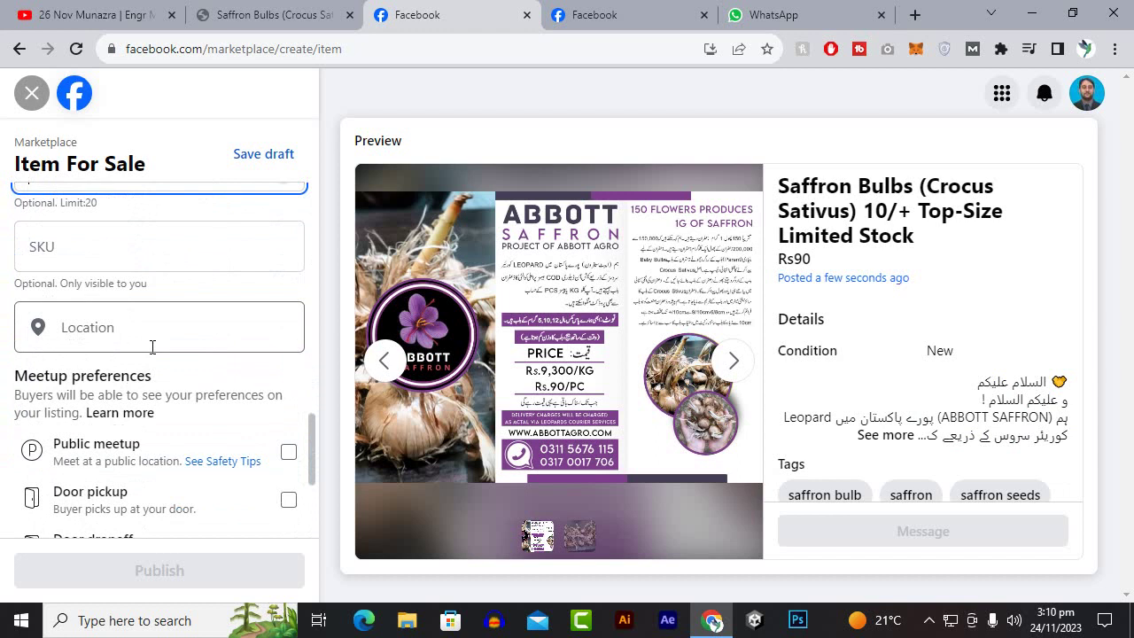
pyautogui.scroll(-2, 150, 346)
pyautogui.scroll(1, 149, 292)
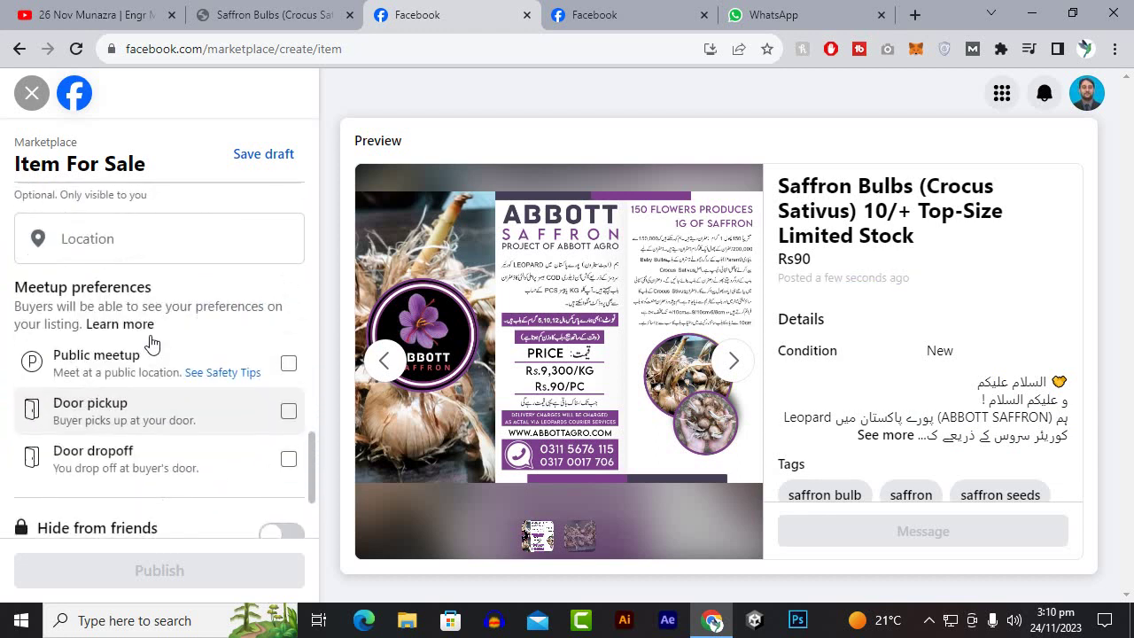
pyautogui.click(156, 251)
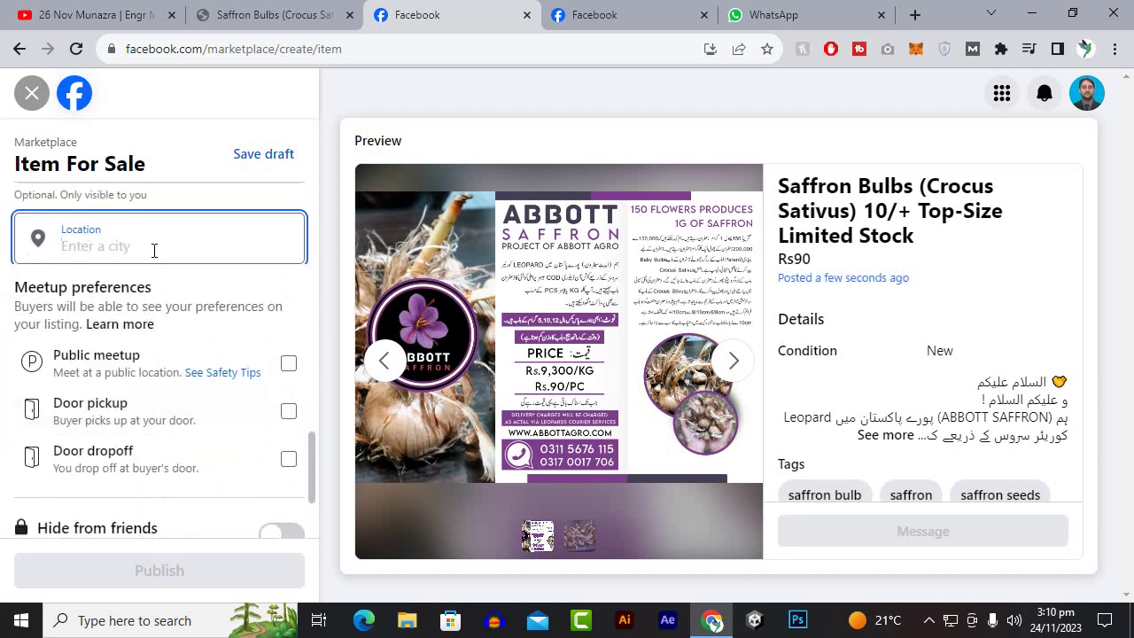
pyautogui.write('a')
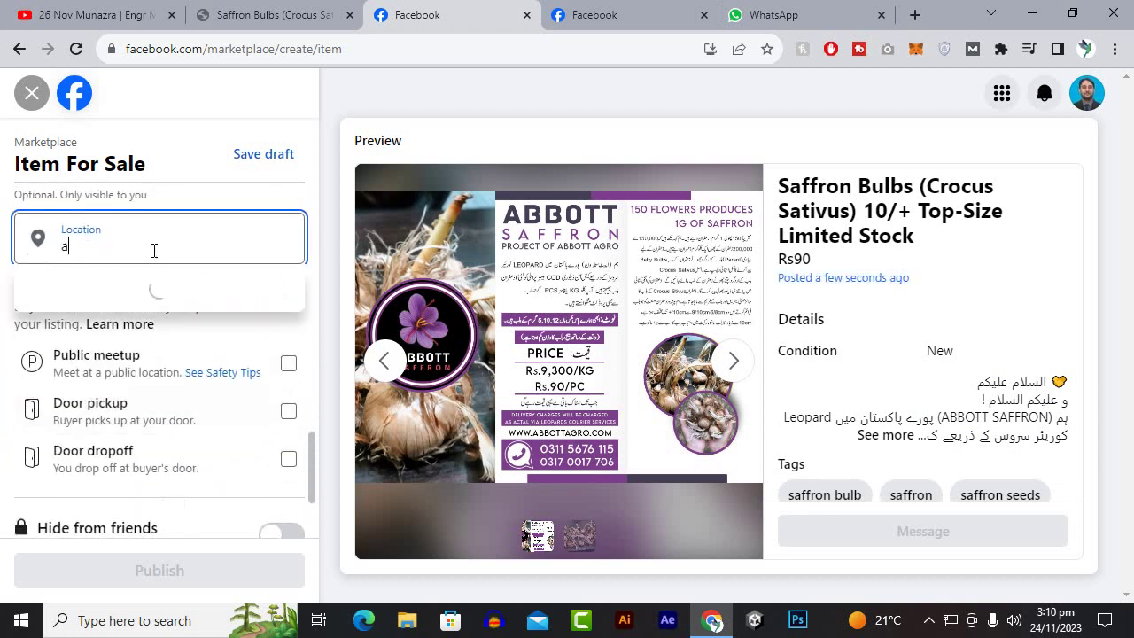
pyautogui.write('bbo')
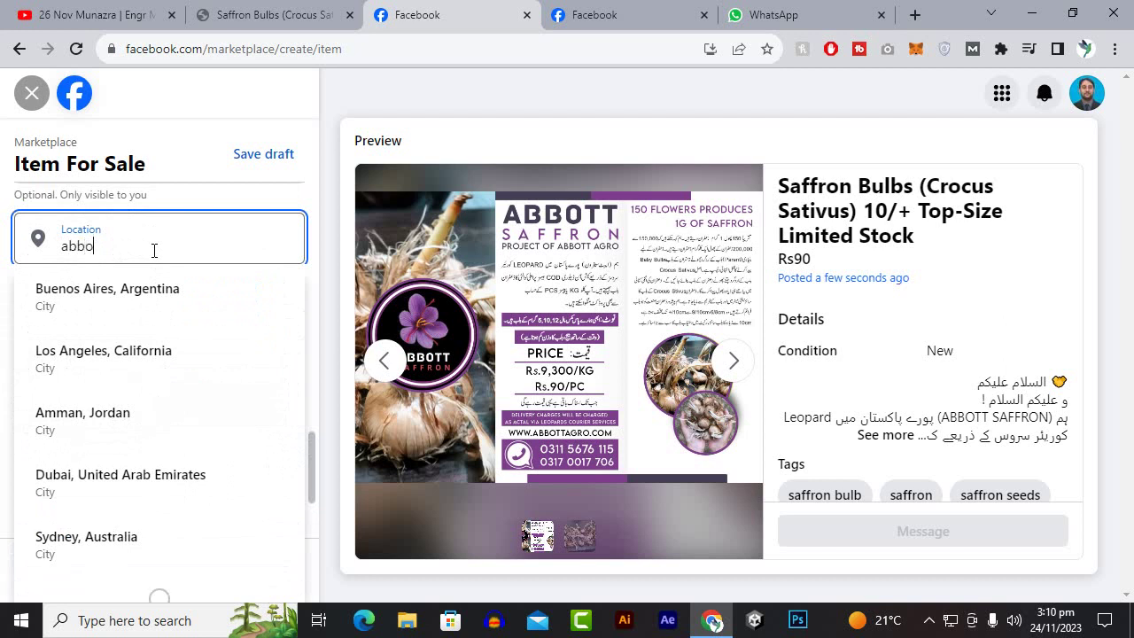
pyautogui.write('ttad')
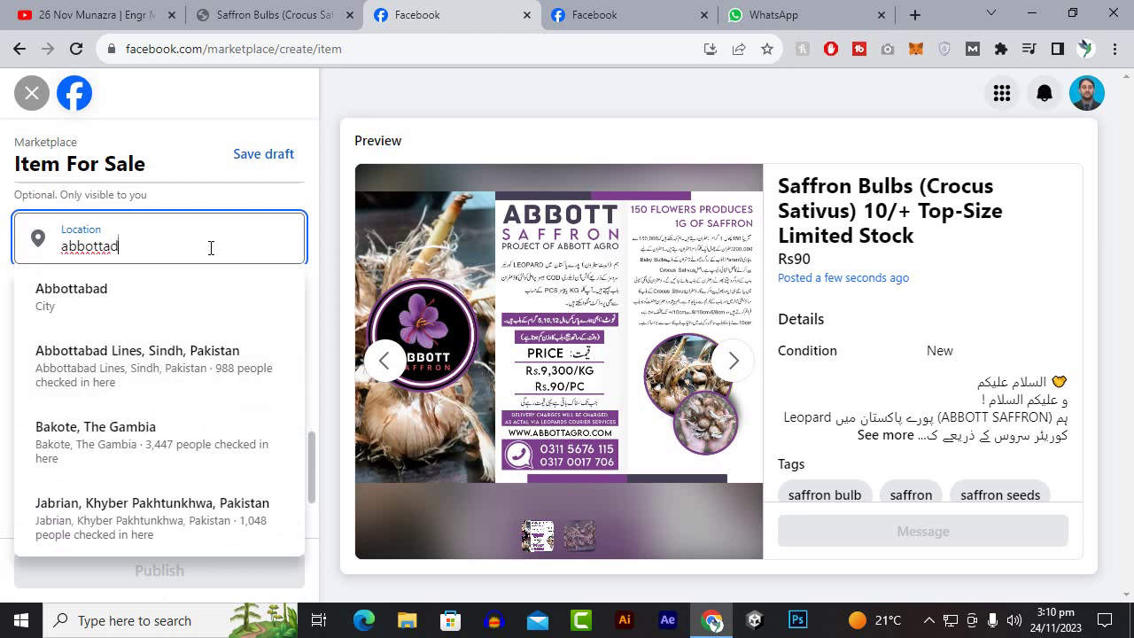
pyautogui.click(211, 248)
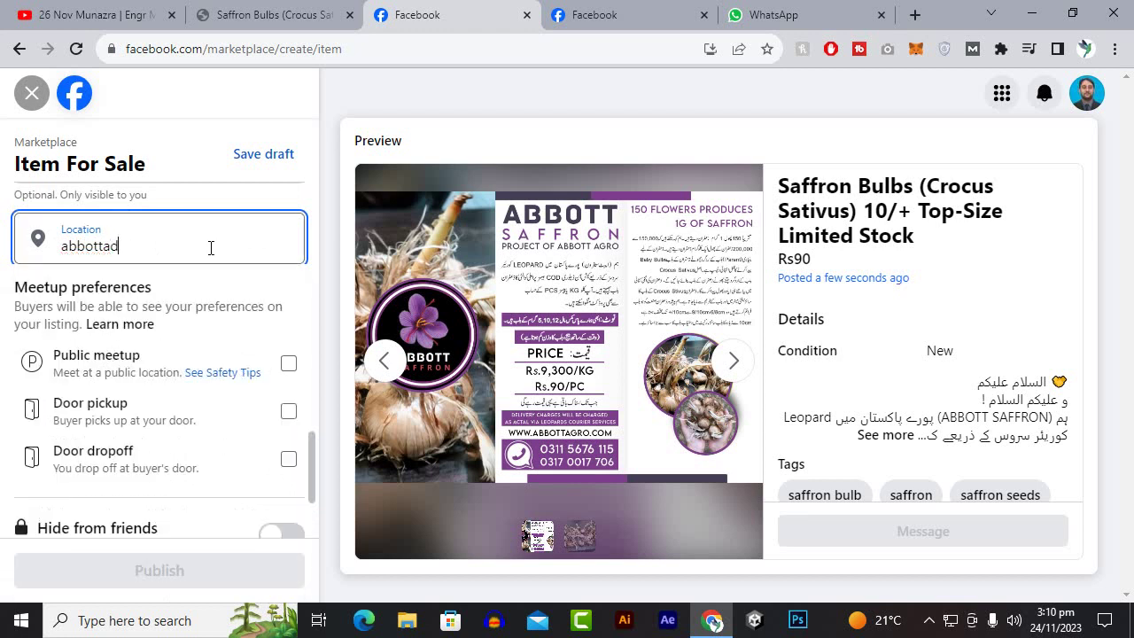
pyautogui.press('BackSpace')
pyautogui.write('ba')
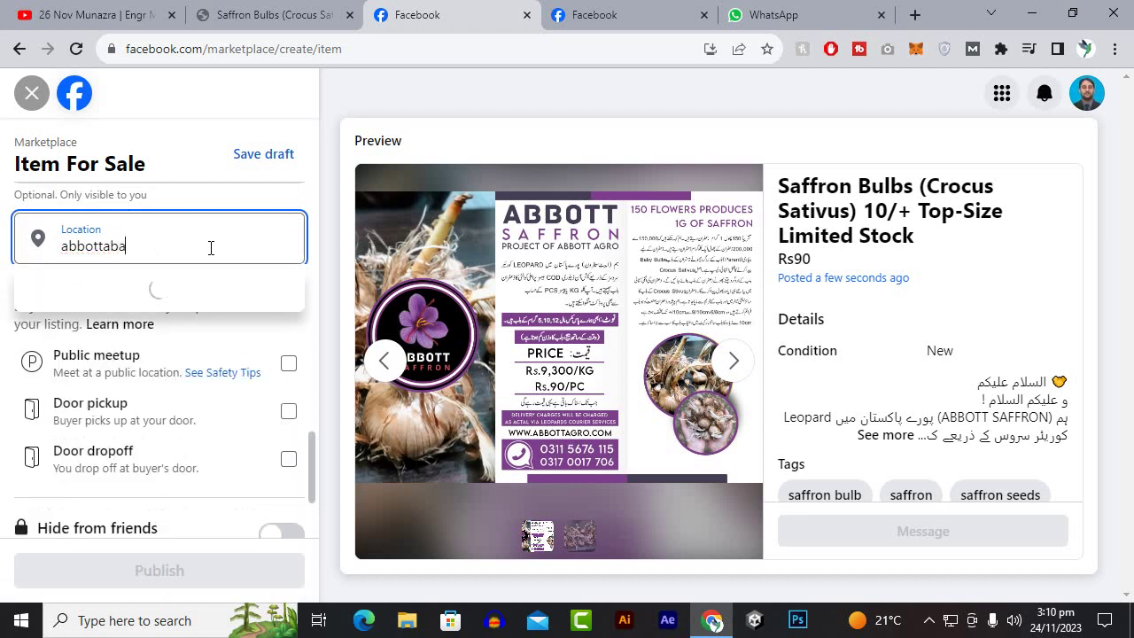
pyautogui.write('d')
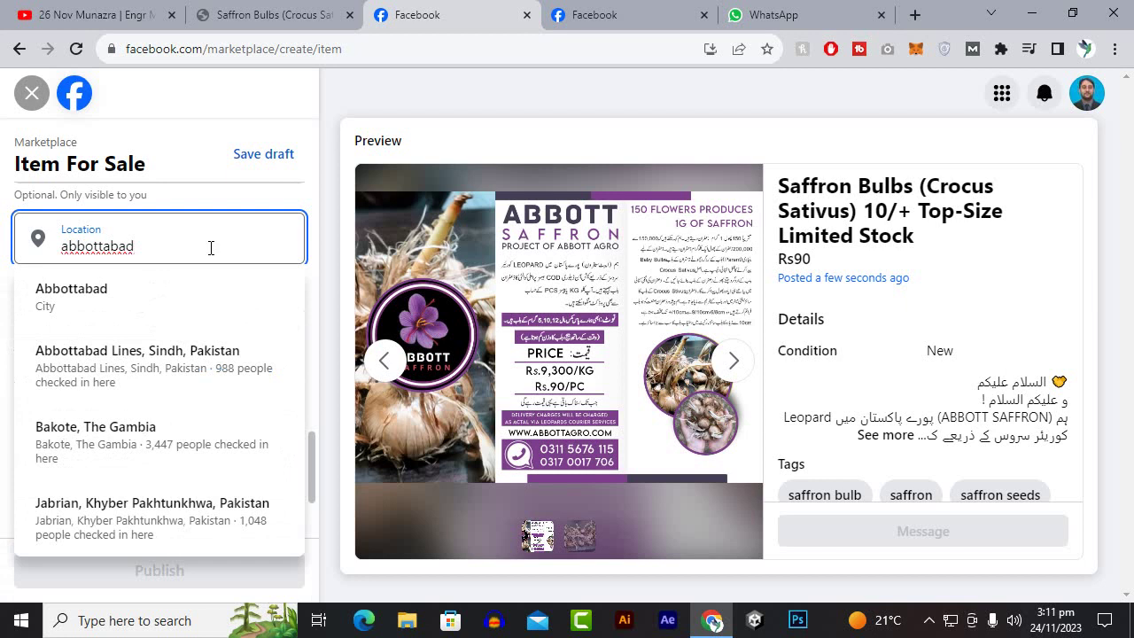
pyautogui.click(116, 294)
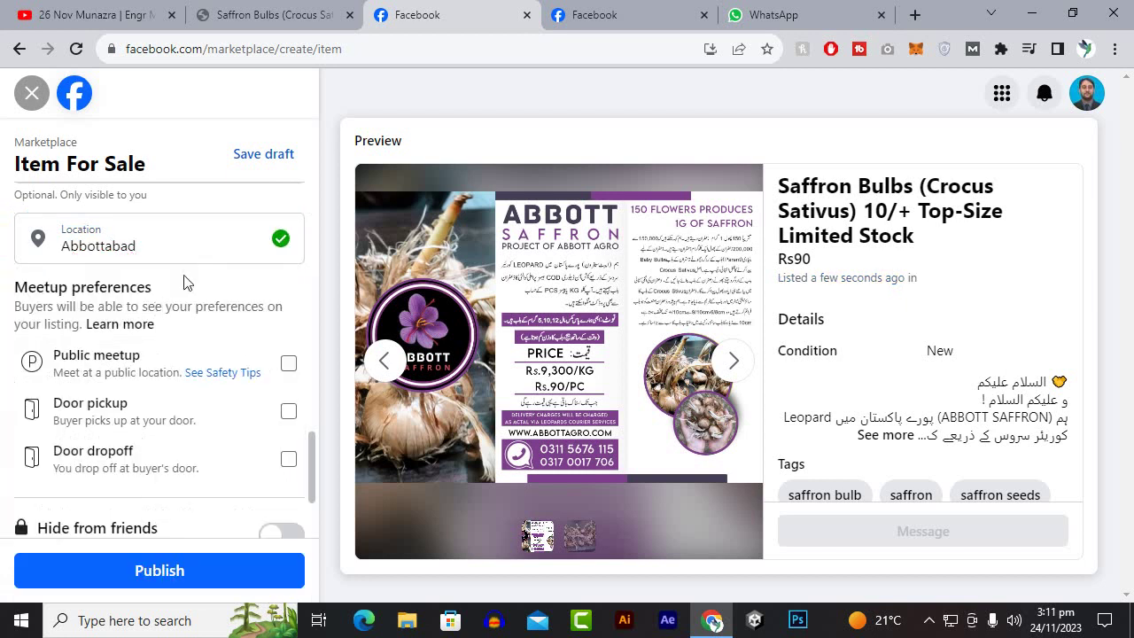
pyautogui.click(172, 247)
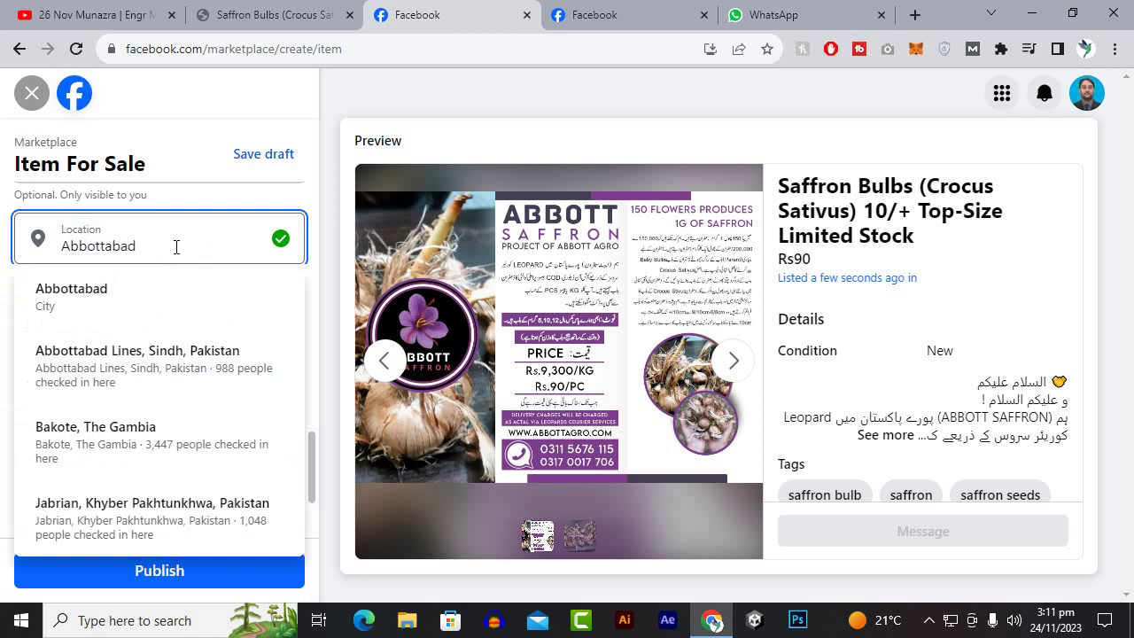
pyautogui.doubleClick(332, 314)
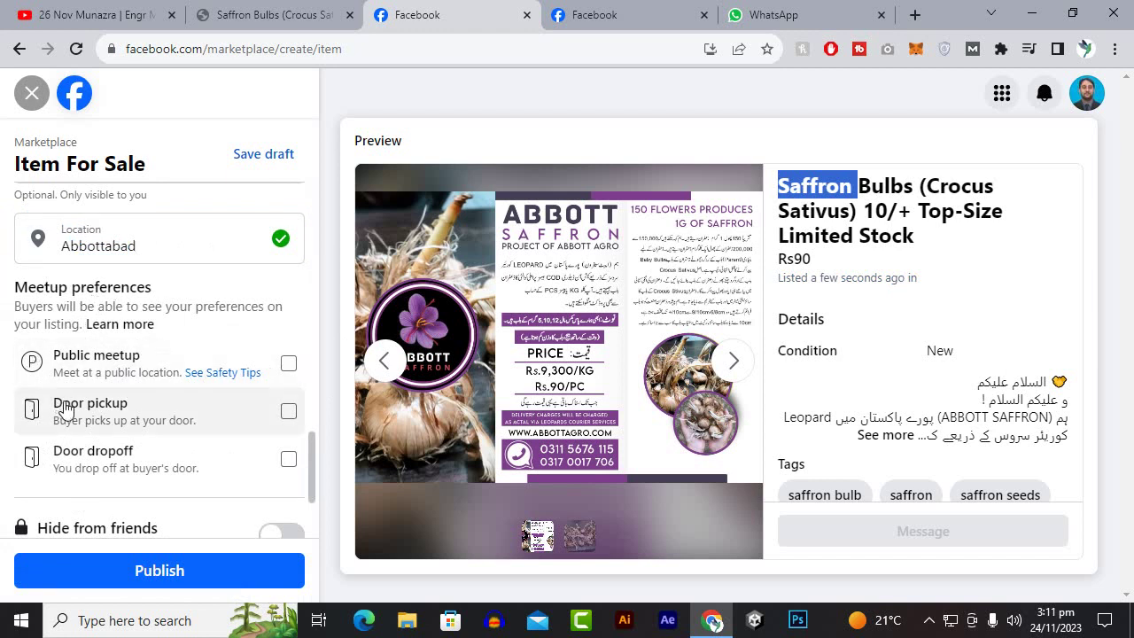
# Enable the Door pickup, Door dropoff and Public meetup preferences for the listing
pyautogui.scroll(-1, 156, 429)
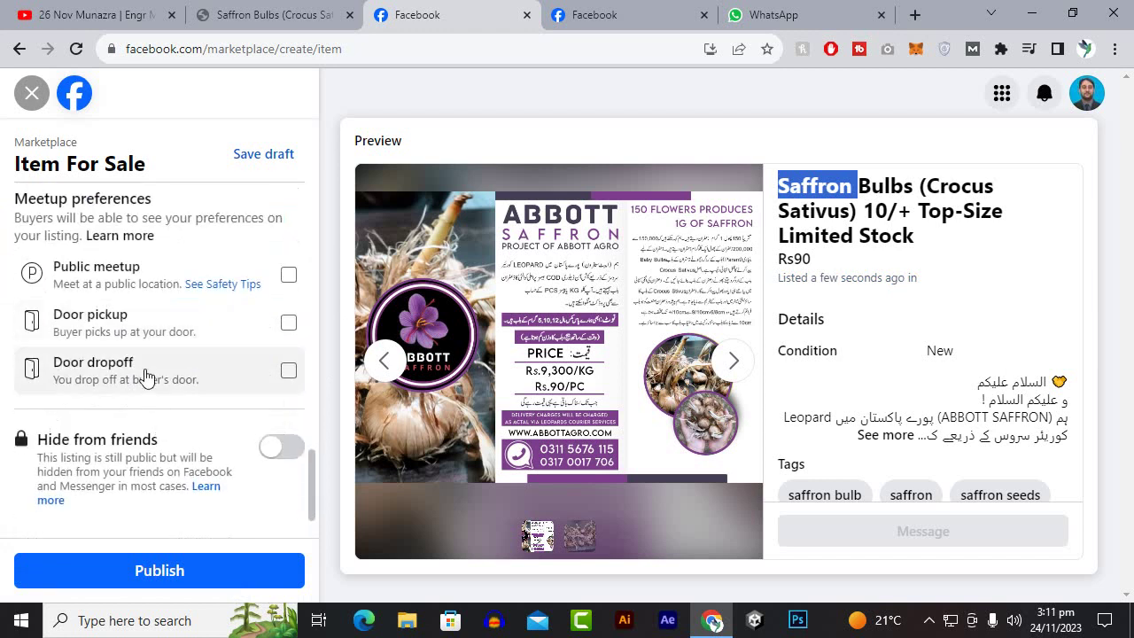
pyautogui.click(288, 324)
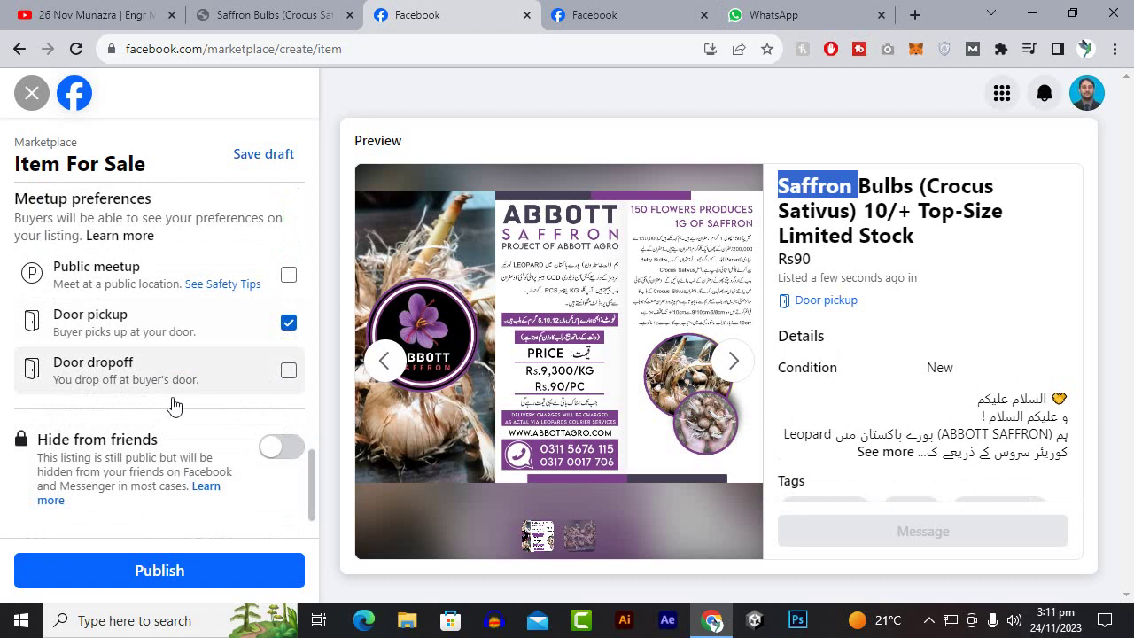
pyautogui.click(288, 372)
pyautogui.scroll(-1, 115, 328)
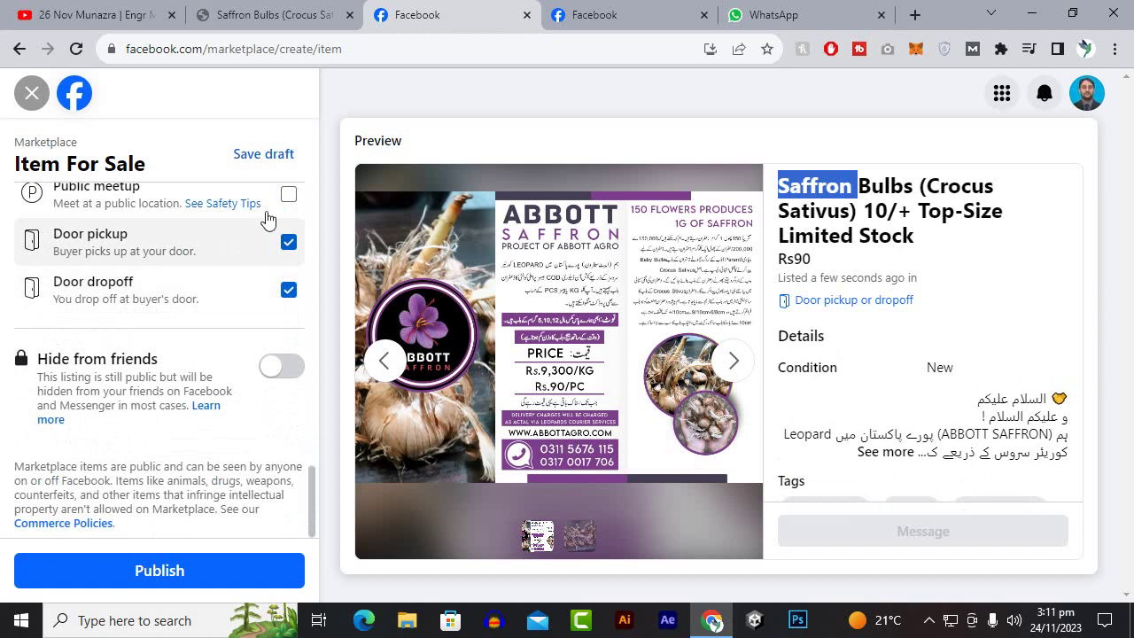
pyautogui.click(288, 195)
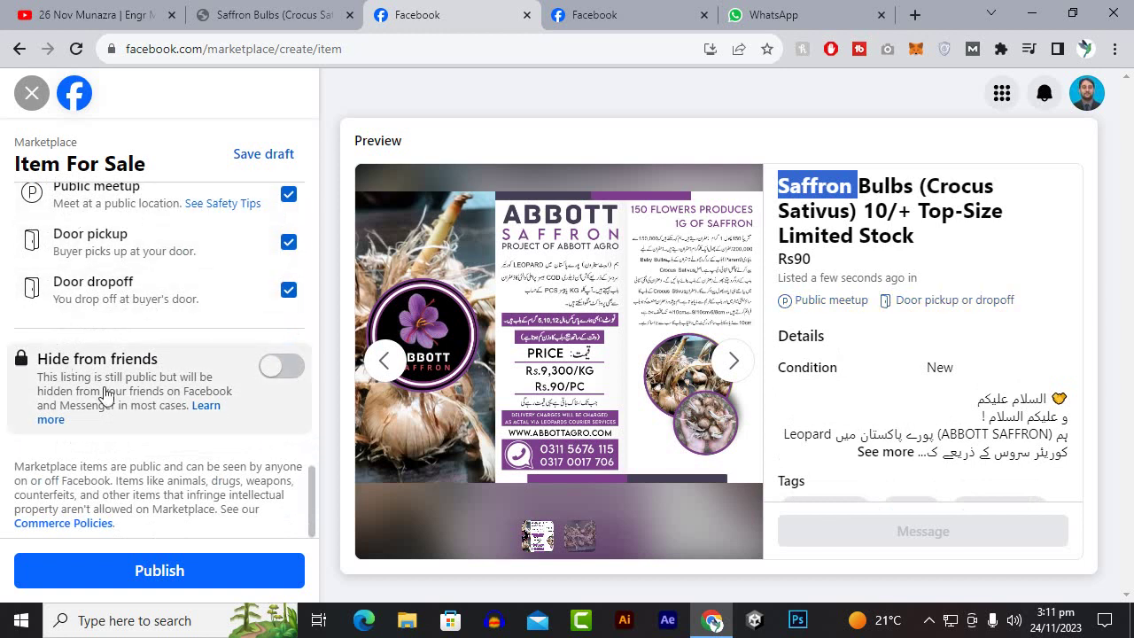
# Review the listing's remaining options and its preview down to the seller information, and publish the listing
pyautogui.scroll(2, 116, 358)
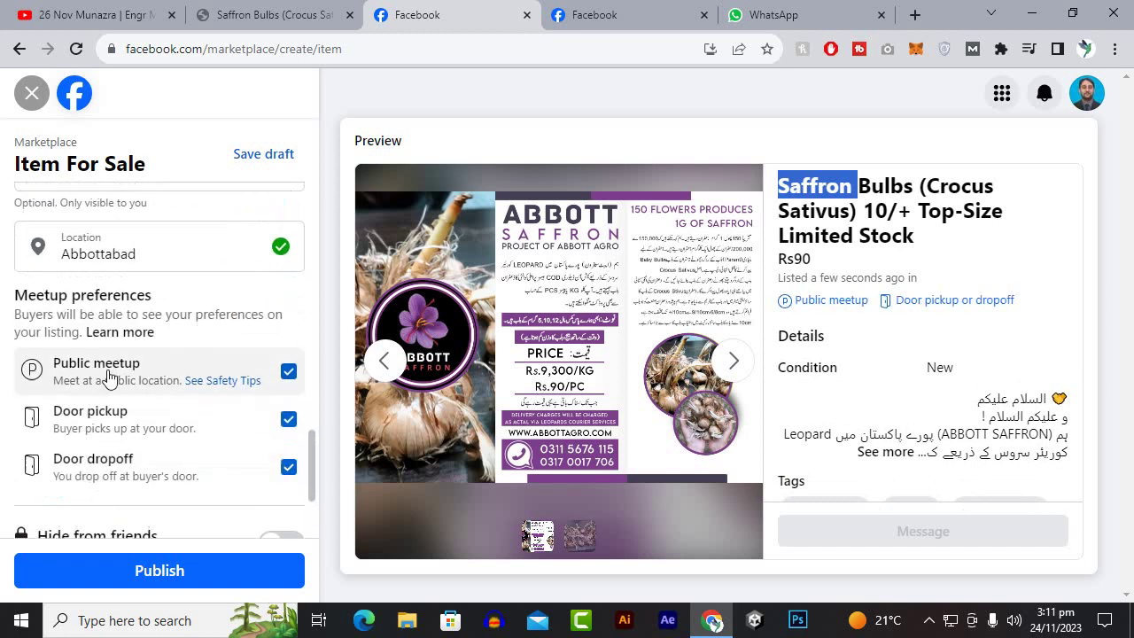
pyautogui.scroll(-2, 234, 377)
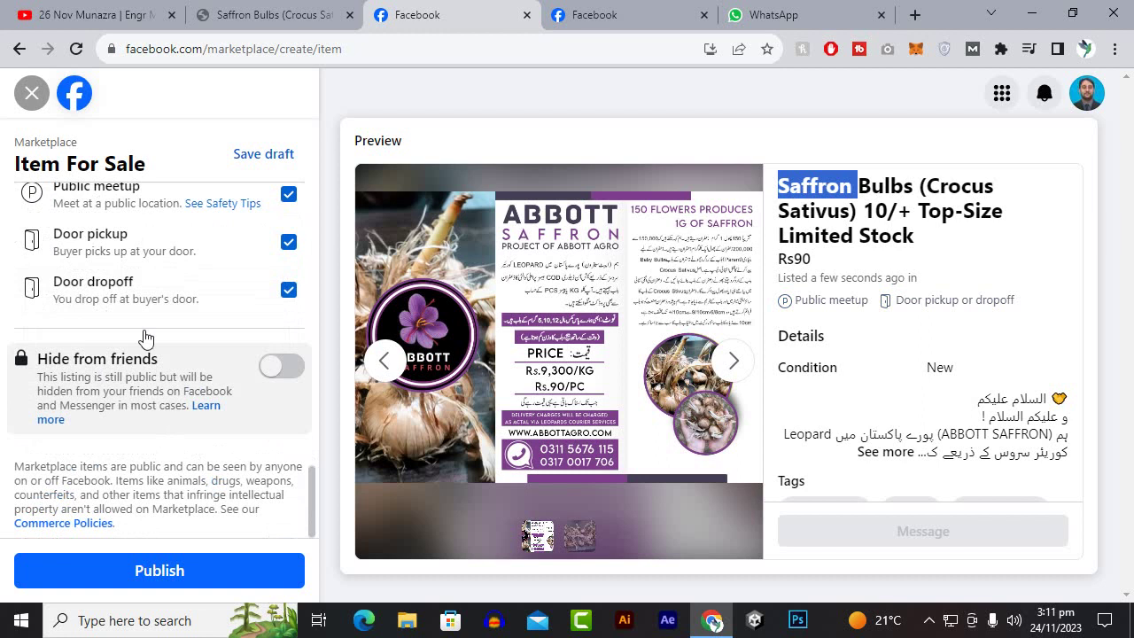
pyautogui.scroll(1, 154, 334)
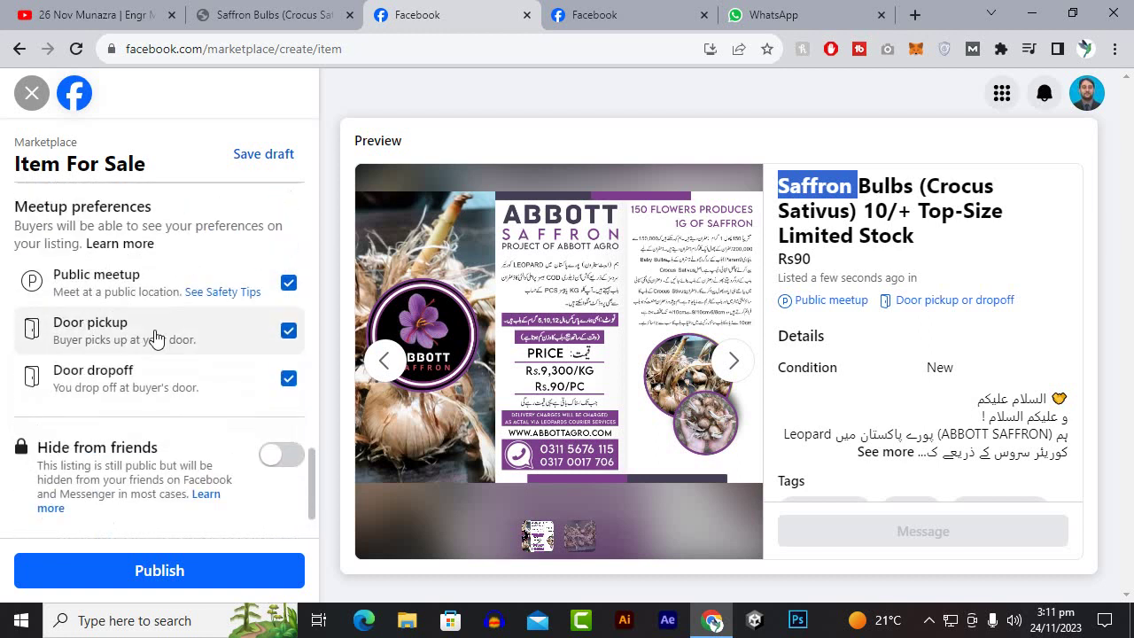
pyautogui.scroll(-1, 153, 363)
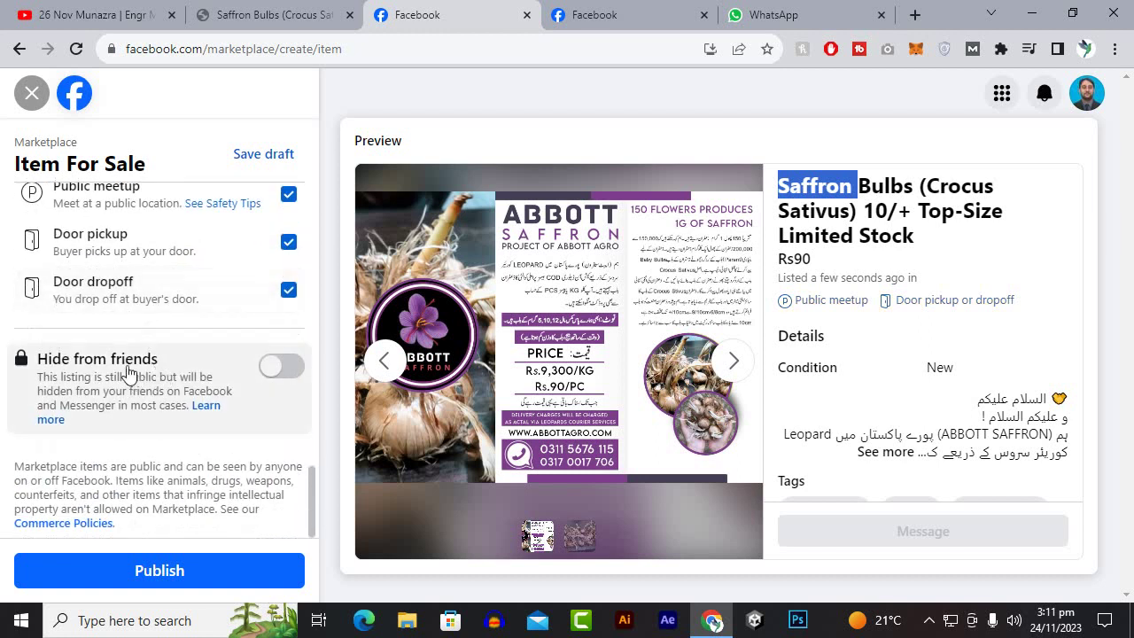
pyautogui.scroll(2, 126, 372)
pyautogui.scroll(-2, 132, 359)
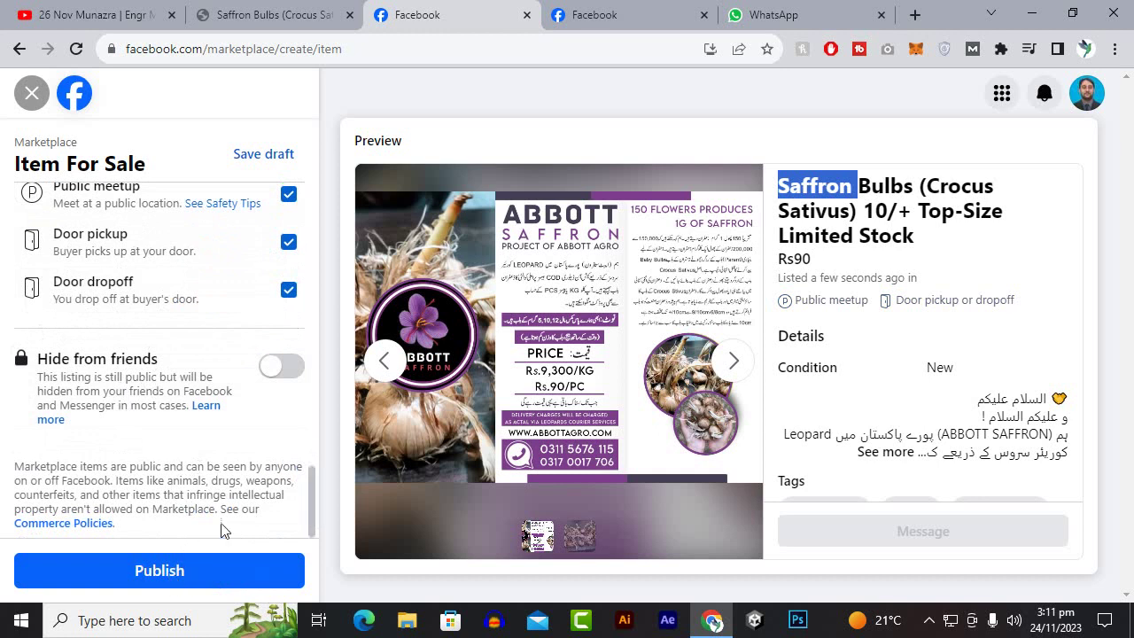
pyautogui.scroll(-4, 958, 367)
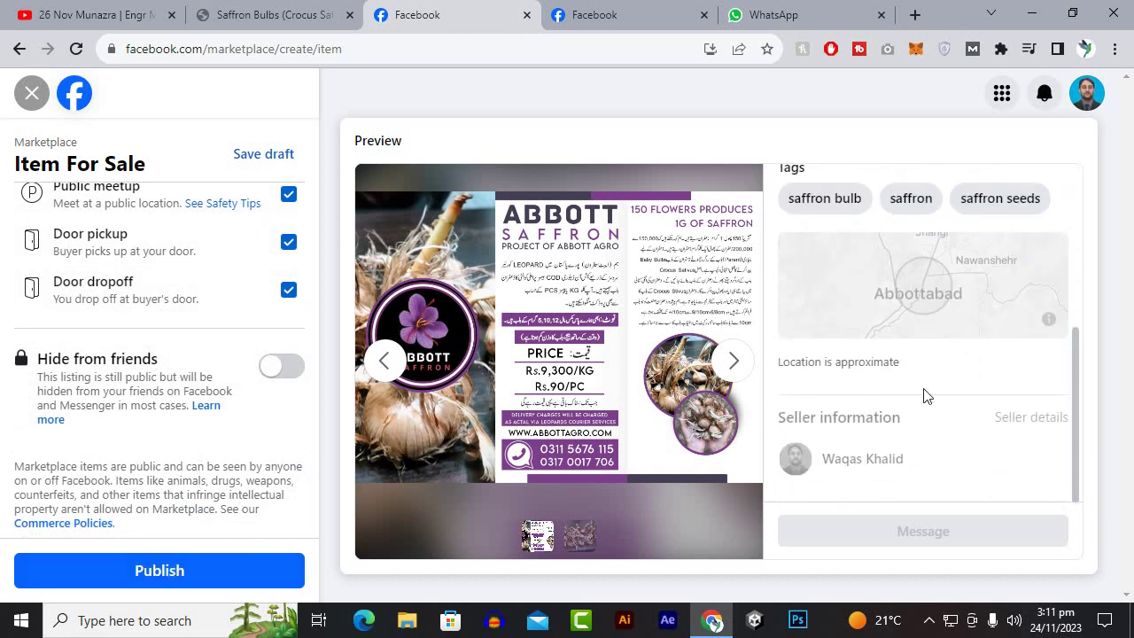
pyautogui.click(167, 571)
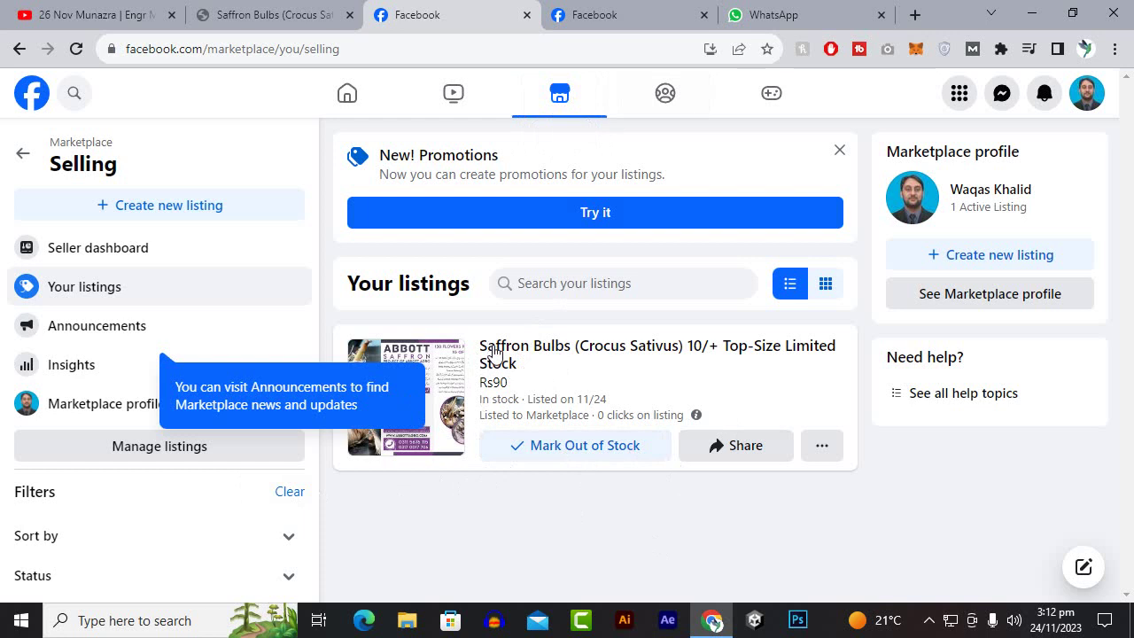
# Open the published saffron bulbs listing to check its review status and available actions, and close its details
pyautogui.click(493, 351)
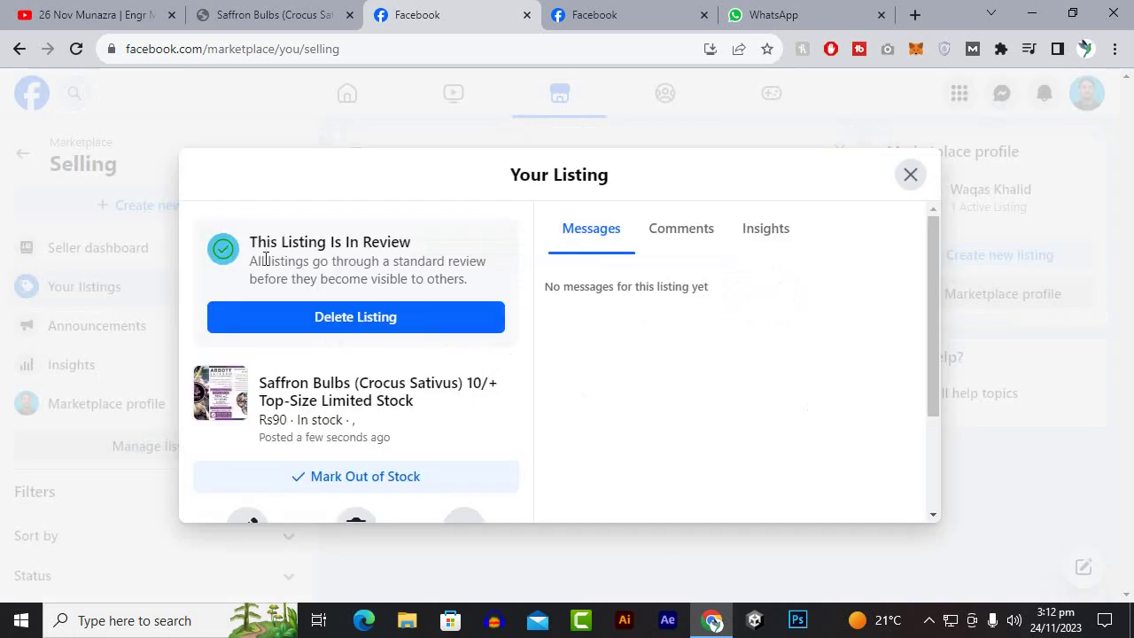
pyautogui.moveTo(265, 258); pyautogui.dragTo(373, 260)
pyautogui.click(422, 279)
pyautogui.scroll(-2, 398, 414)
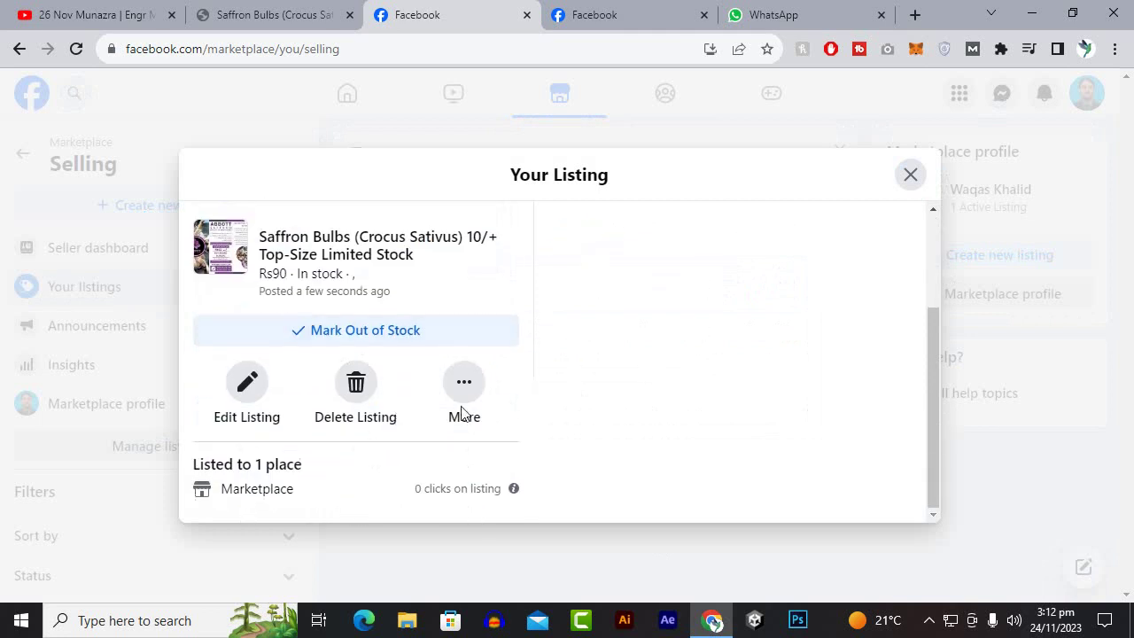
pyautogui.scroll(2, 460, 409)
pyautogui.click(910, 175)
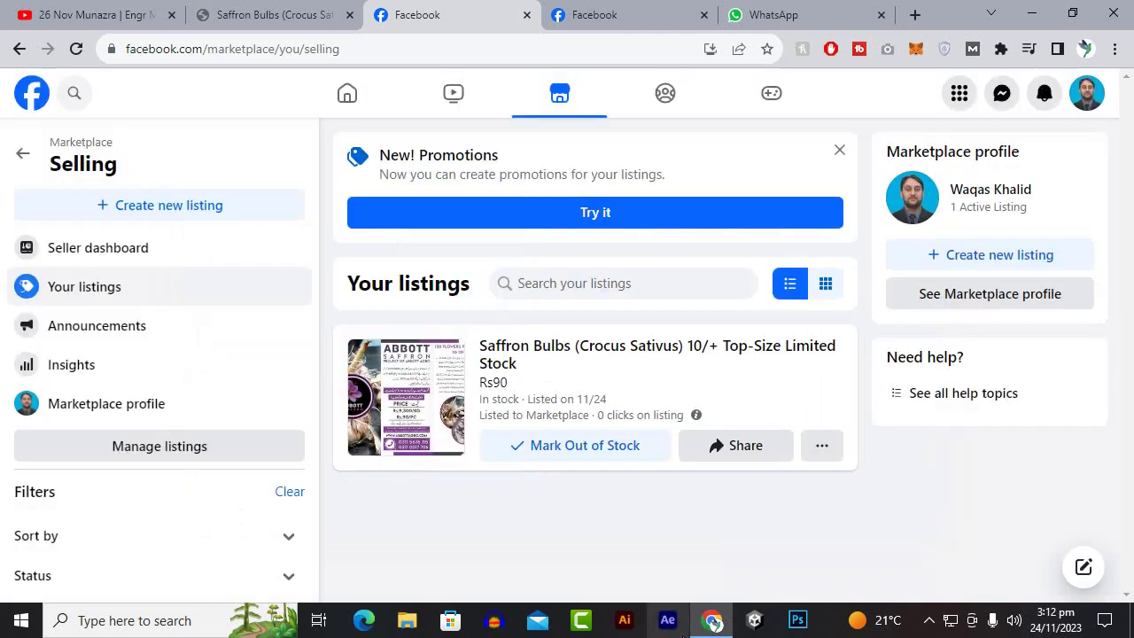
pyautogui.click(929, 620)
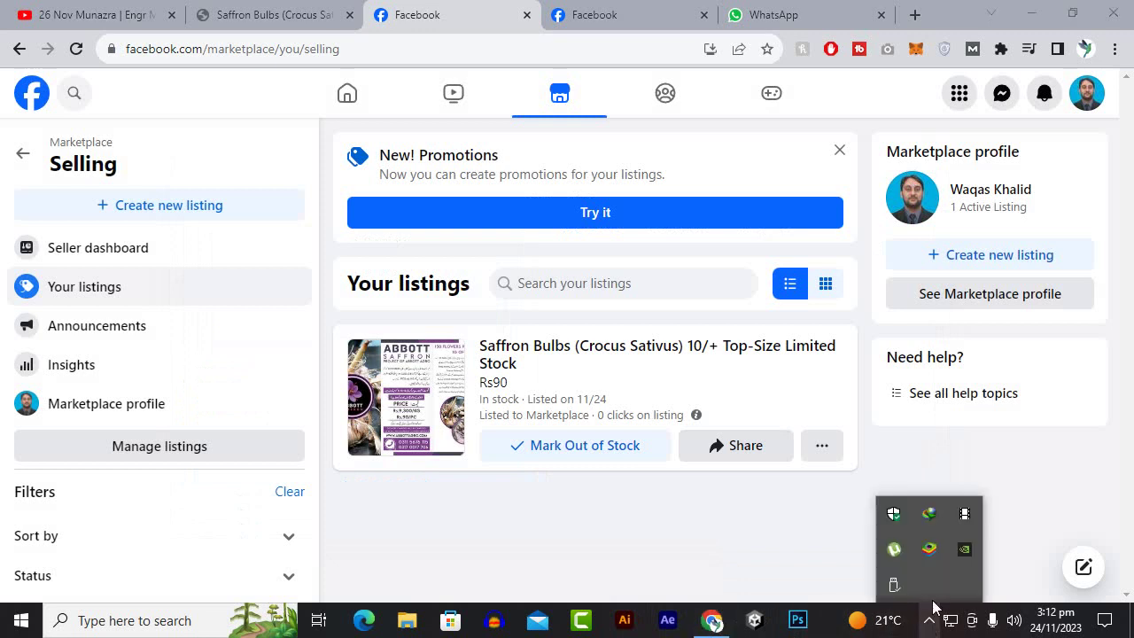